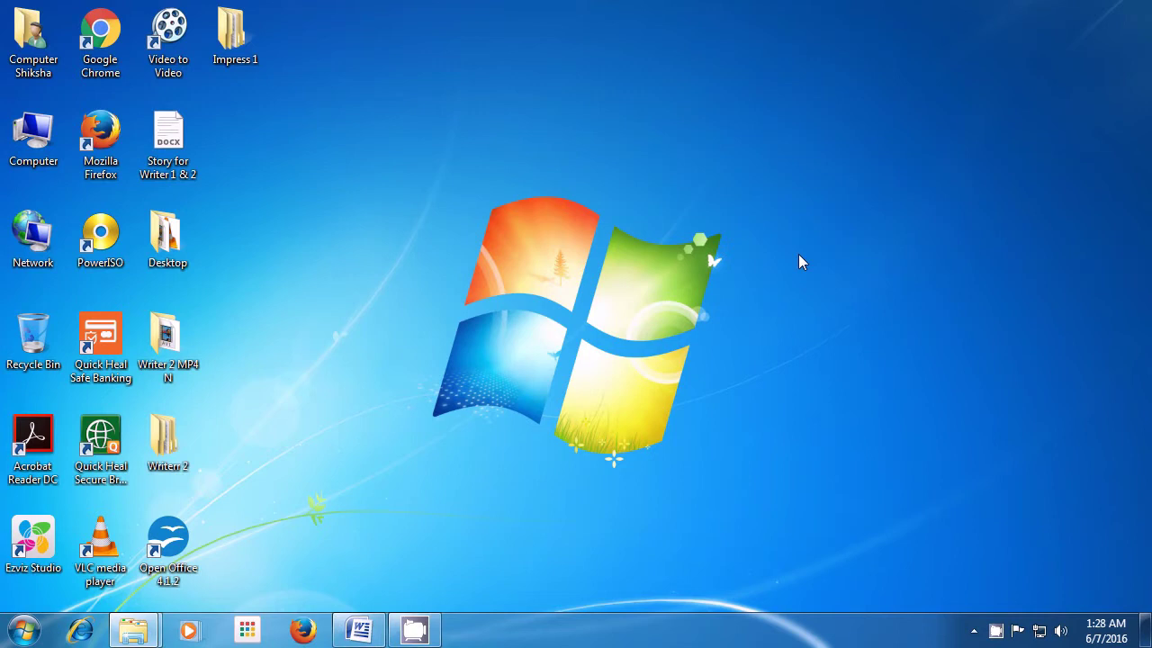
Launch OpenOffice Impress with the run command simpress and create an empty presentation
key(super+r)
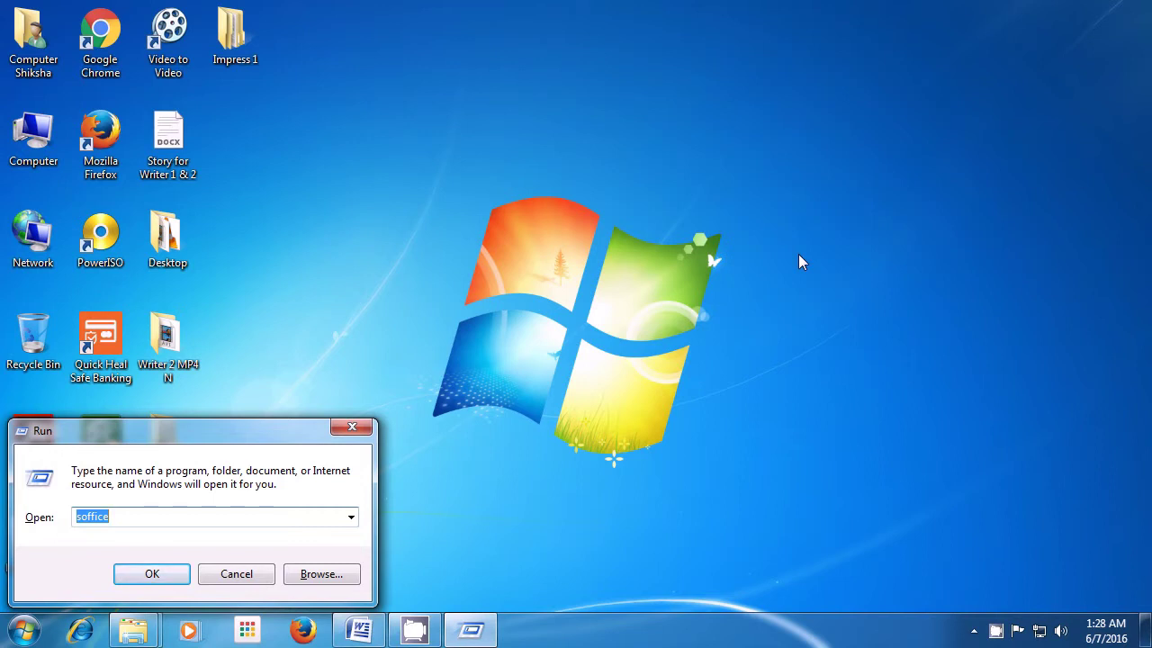
text(s)
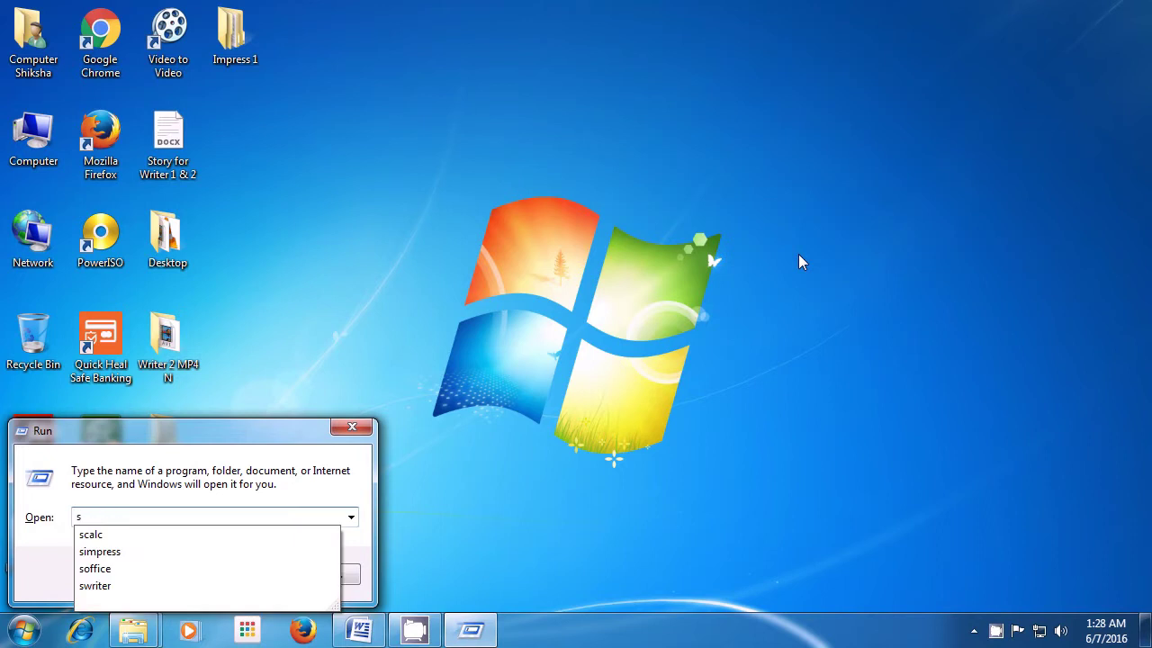
text(i)
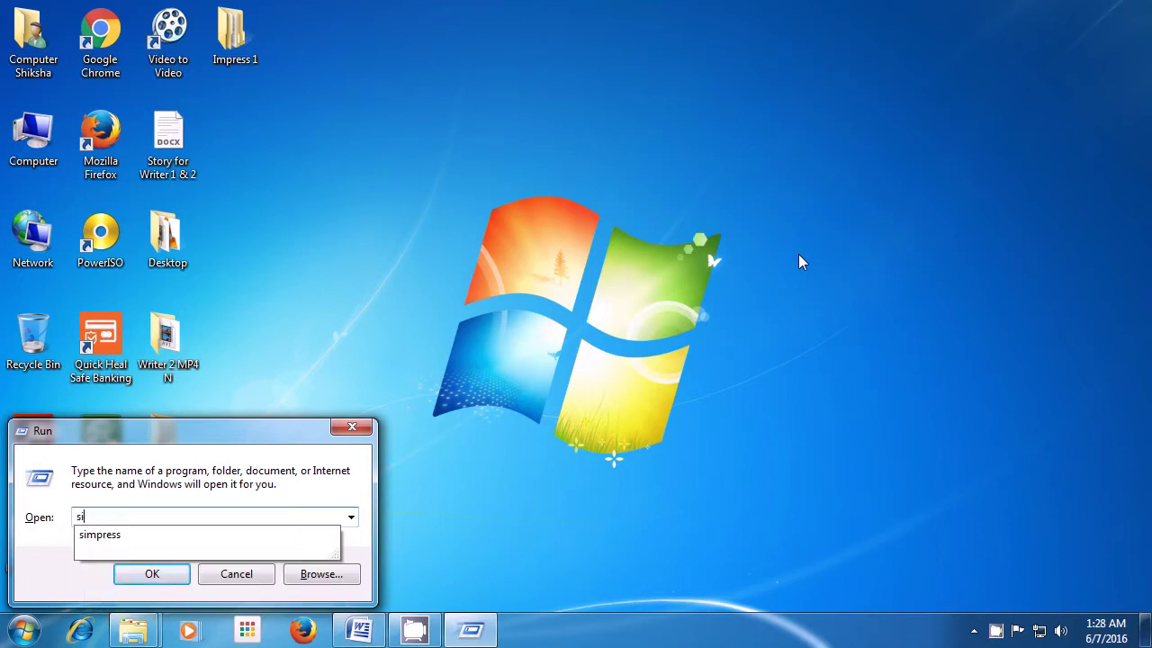
text(mpress)
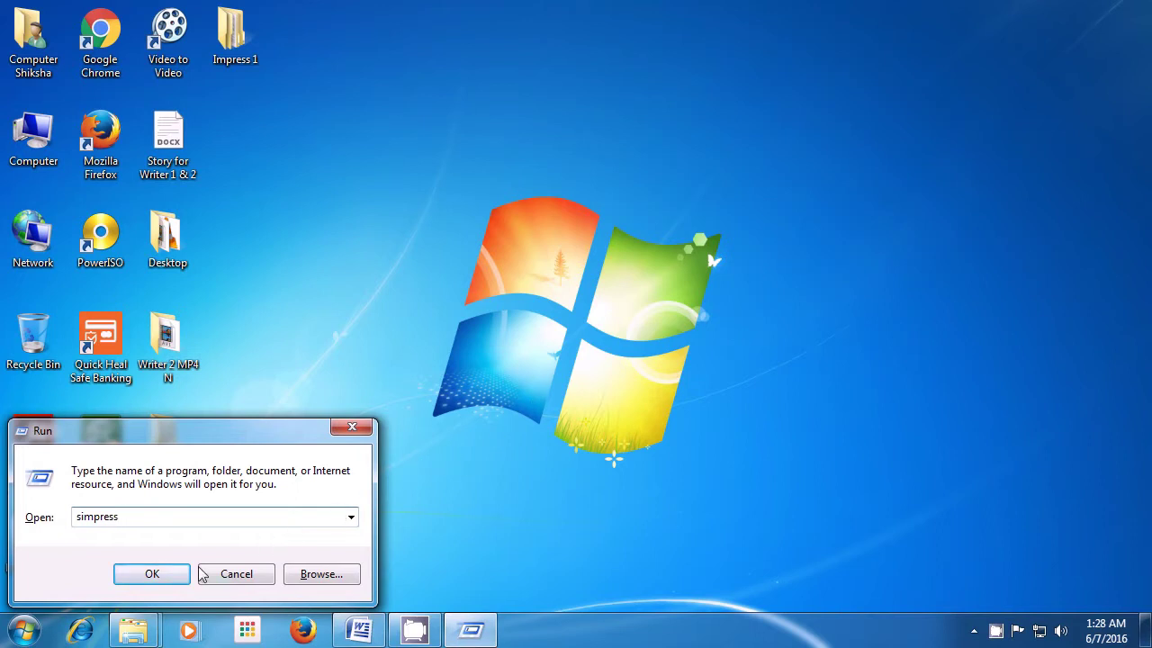
click(169, 580)
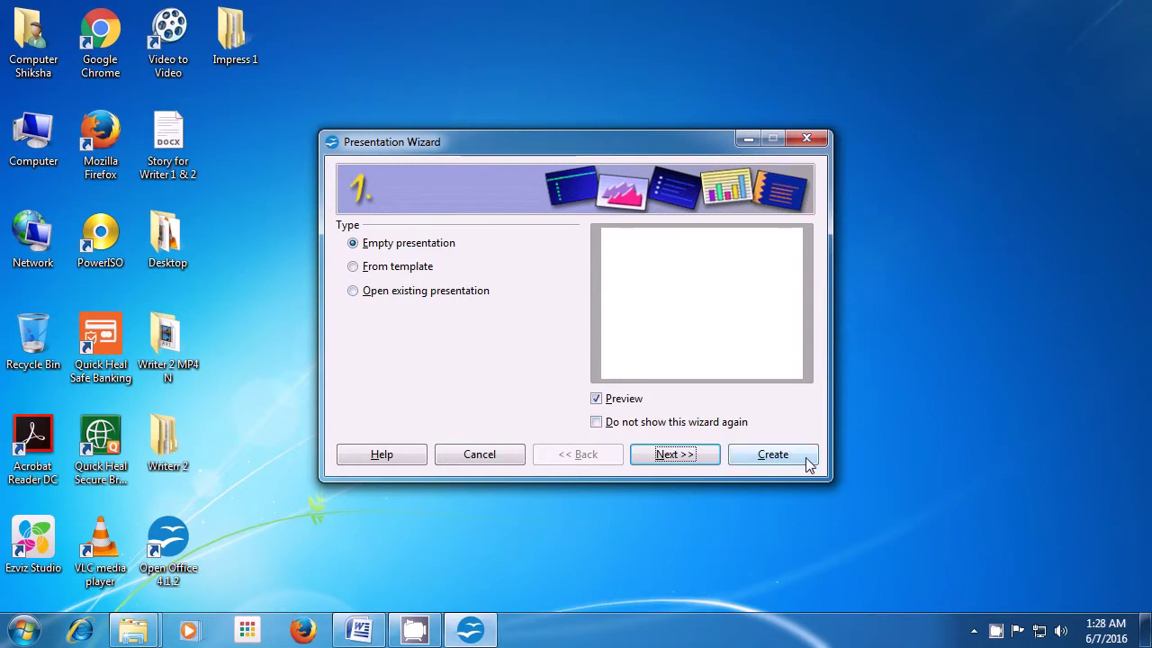
click(772, 455)
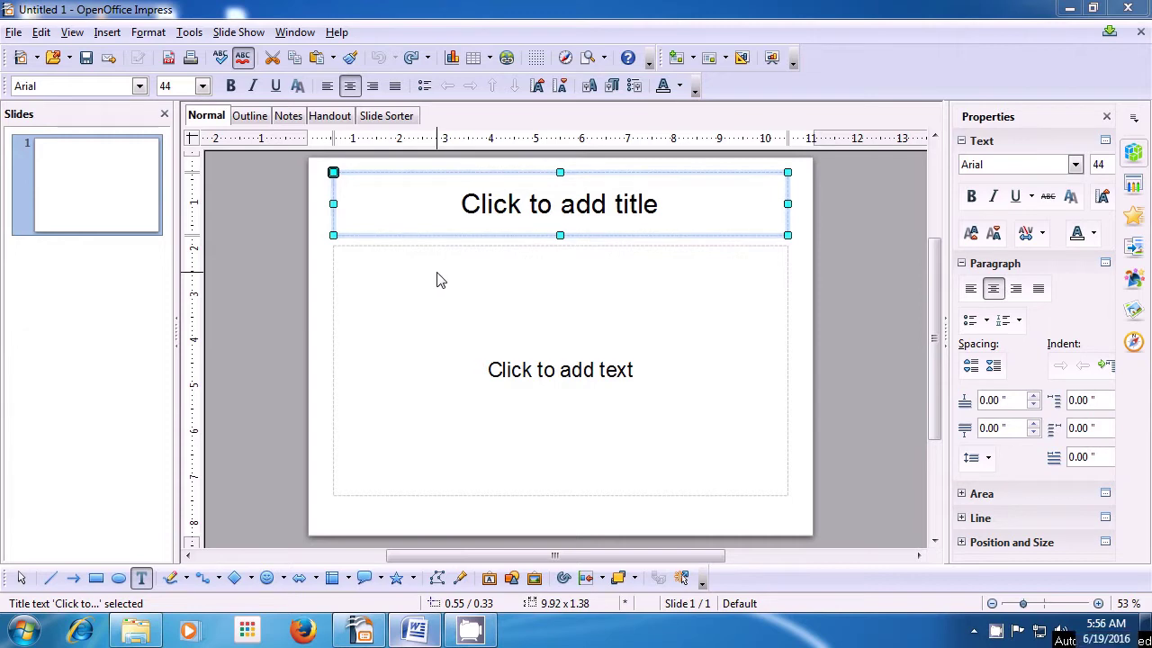
Add slides 2 and 3 after the first slide, giving each the layout with a title above centred text
right_click(95, 310)
click(135, 324)
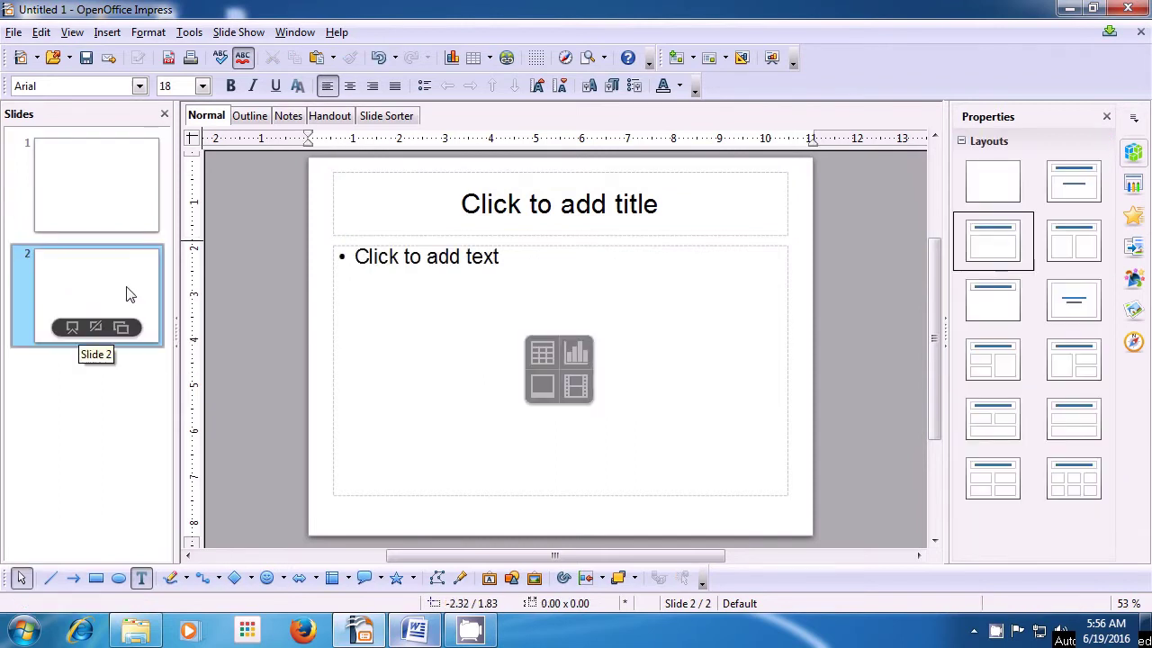
click(1053, 193)
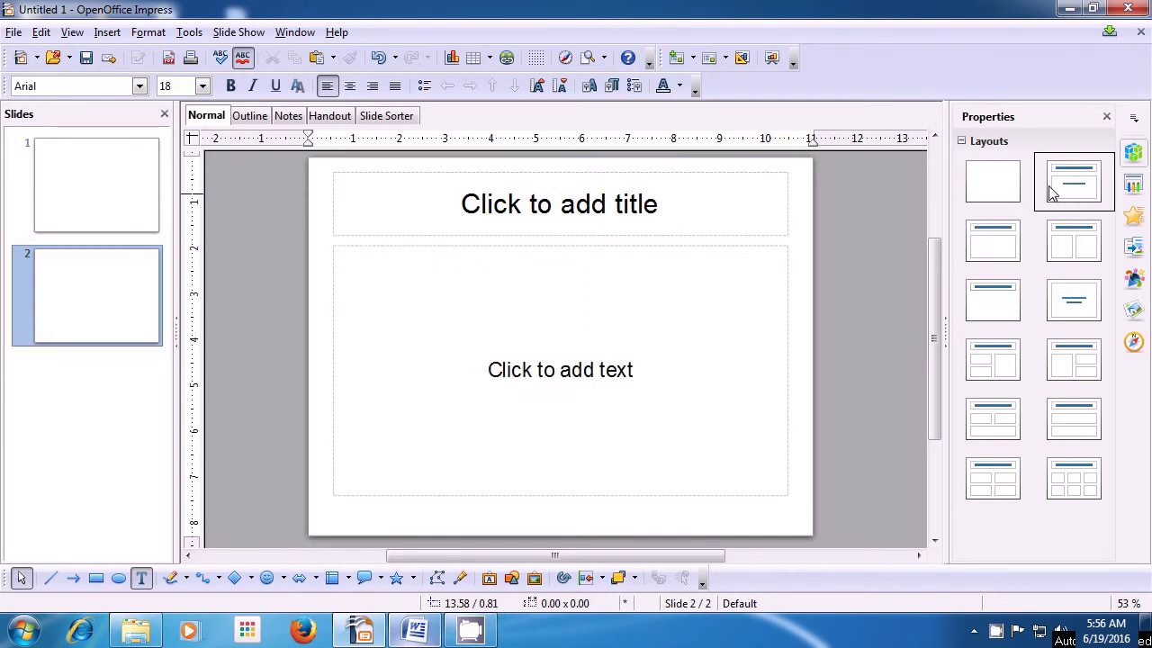
right_click(82, 401)
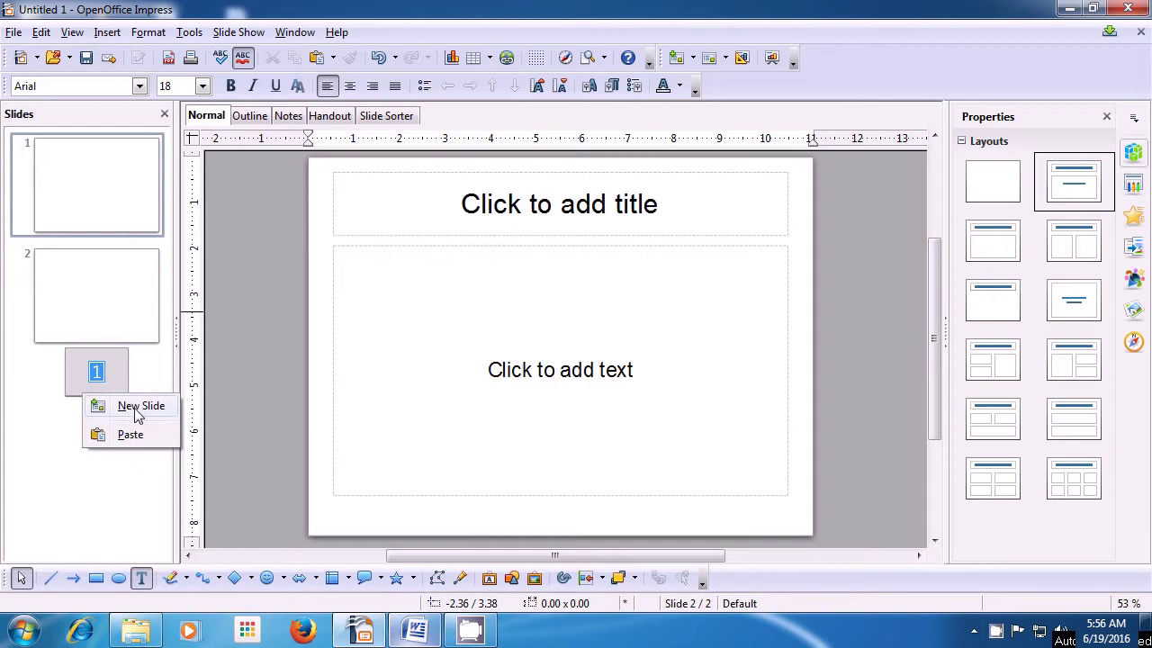
click(104, 410)
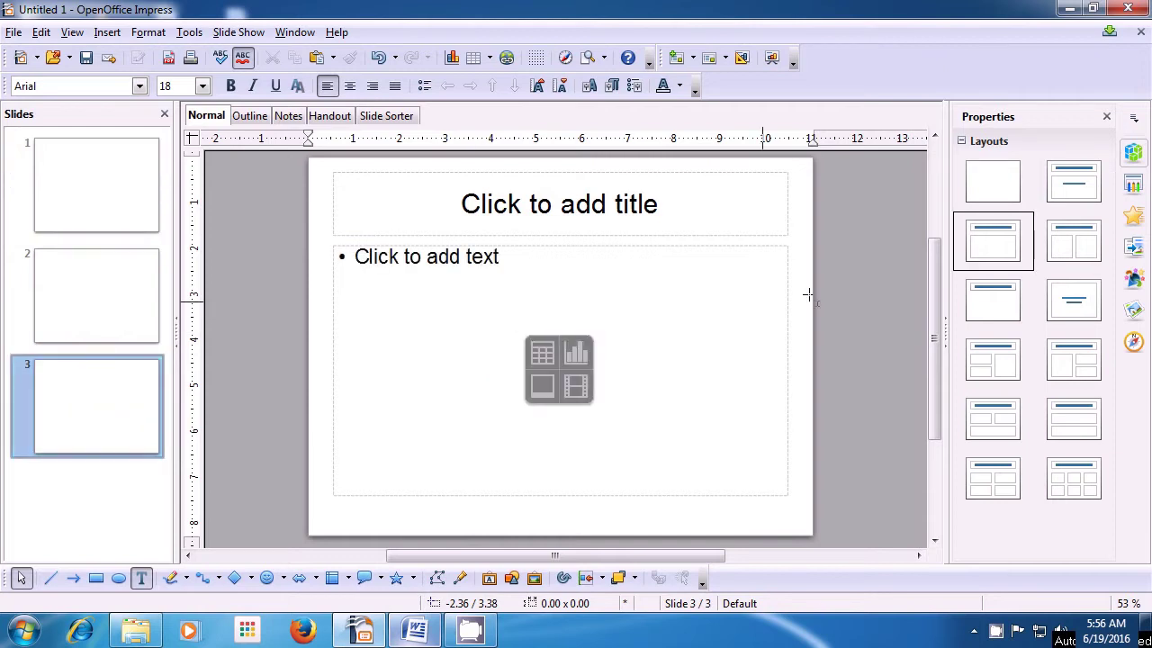
click(1080, 196)
Add slides 4 and 5 at the end of the presentation with the same title and centred text layout
right_click(79, 511)
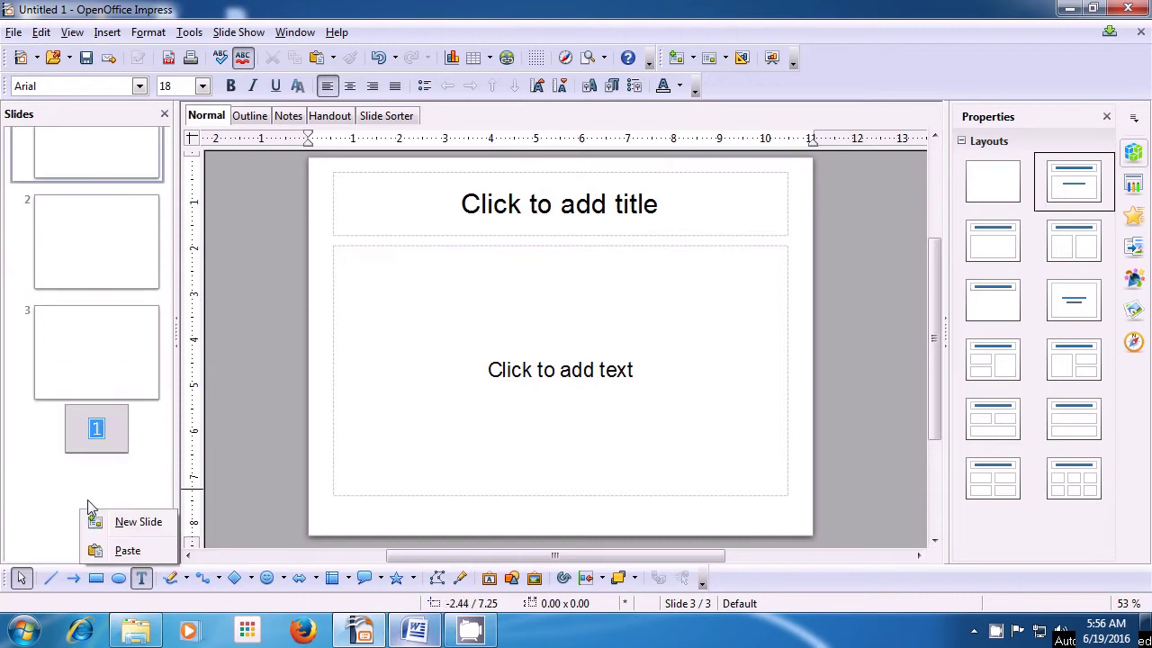
click(115, 527)
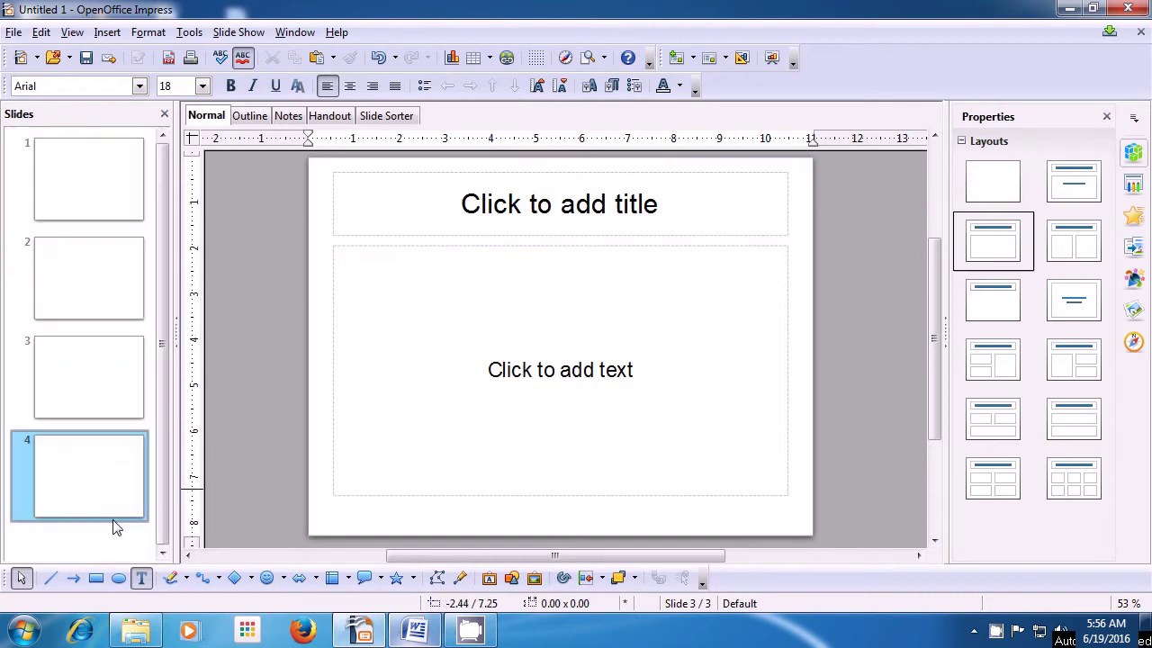
click(1062, 196)
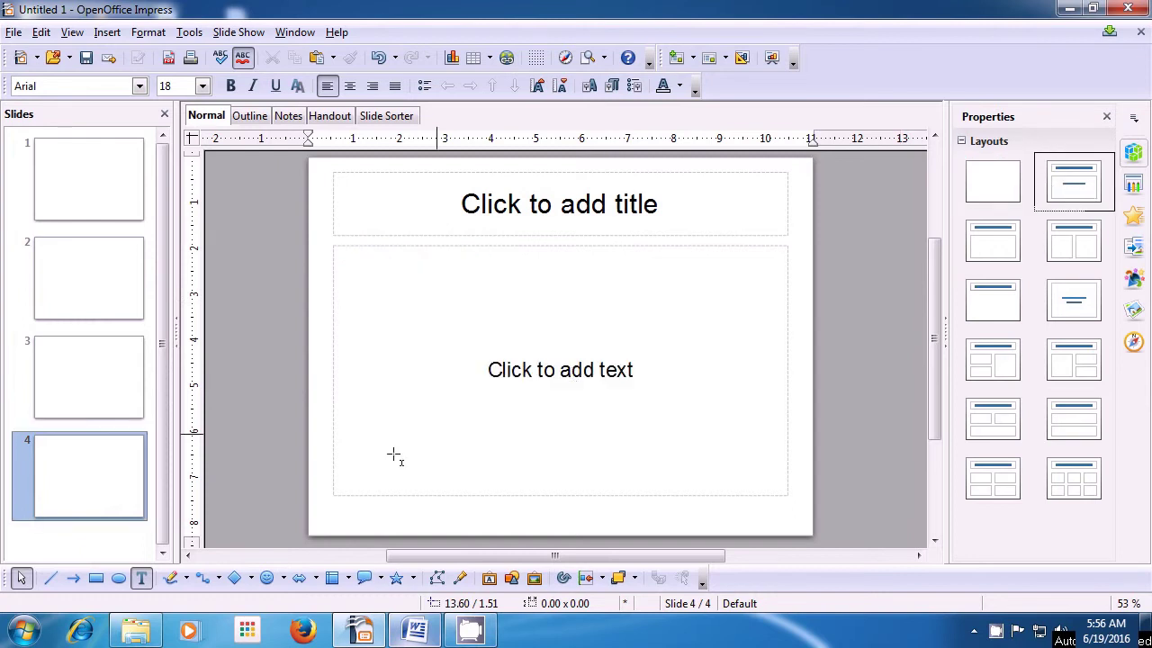
right_click(74, 543)
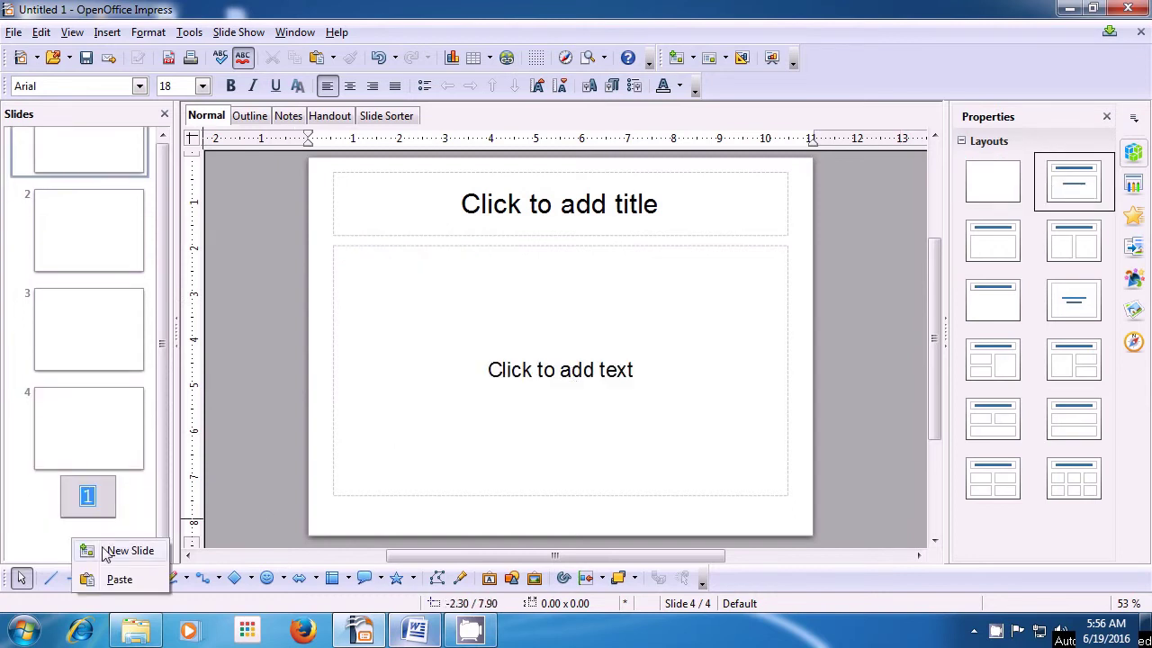
click(101, 546)
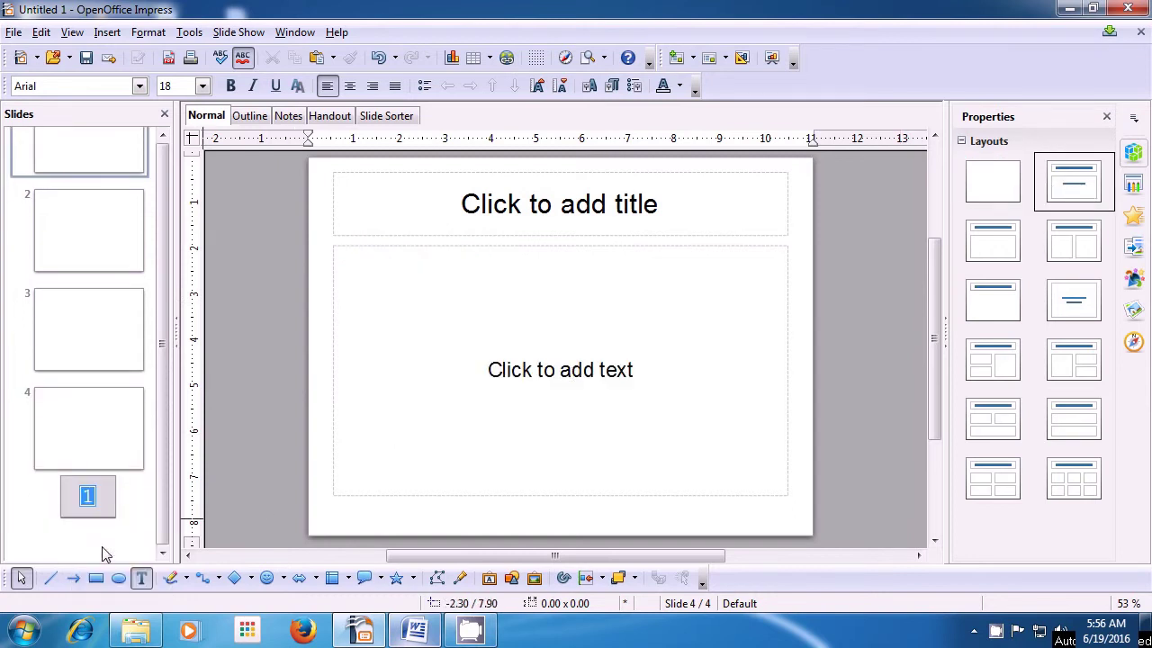
click(1069, 189)
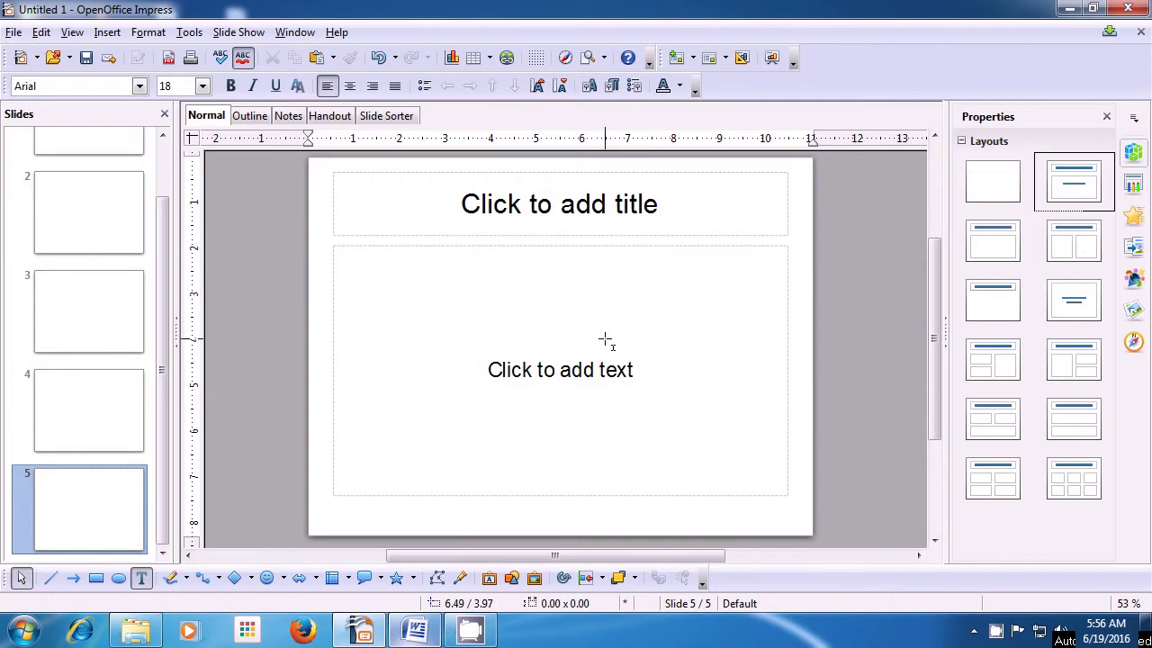
Return to slide 1 and enter "About myself" as its title
scroll(605, 341, up, 4)
scroll(604, 340, down, 2)
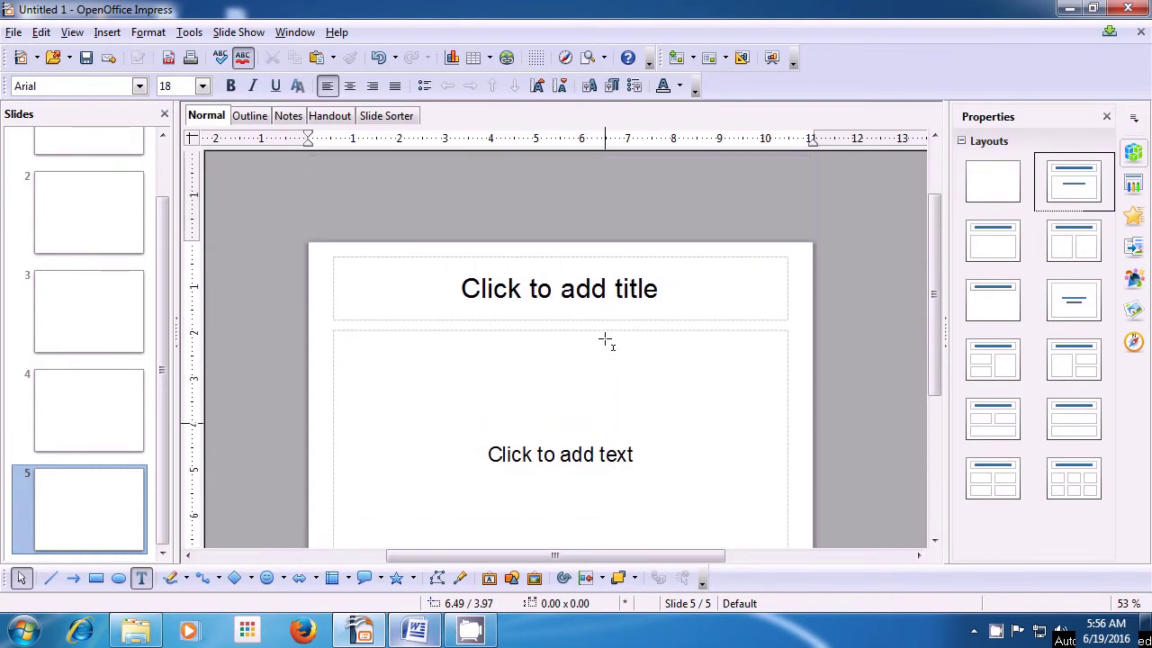
click(108, 250)
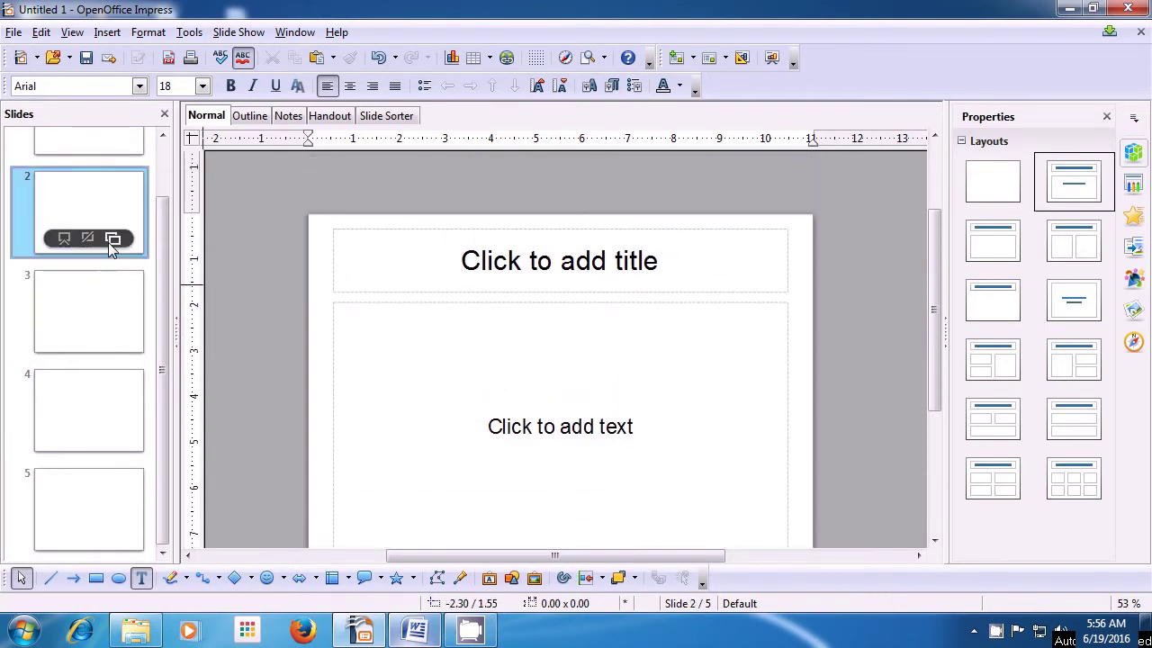
scroll(110, 249, up, 1)
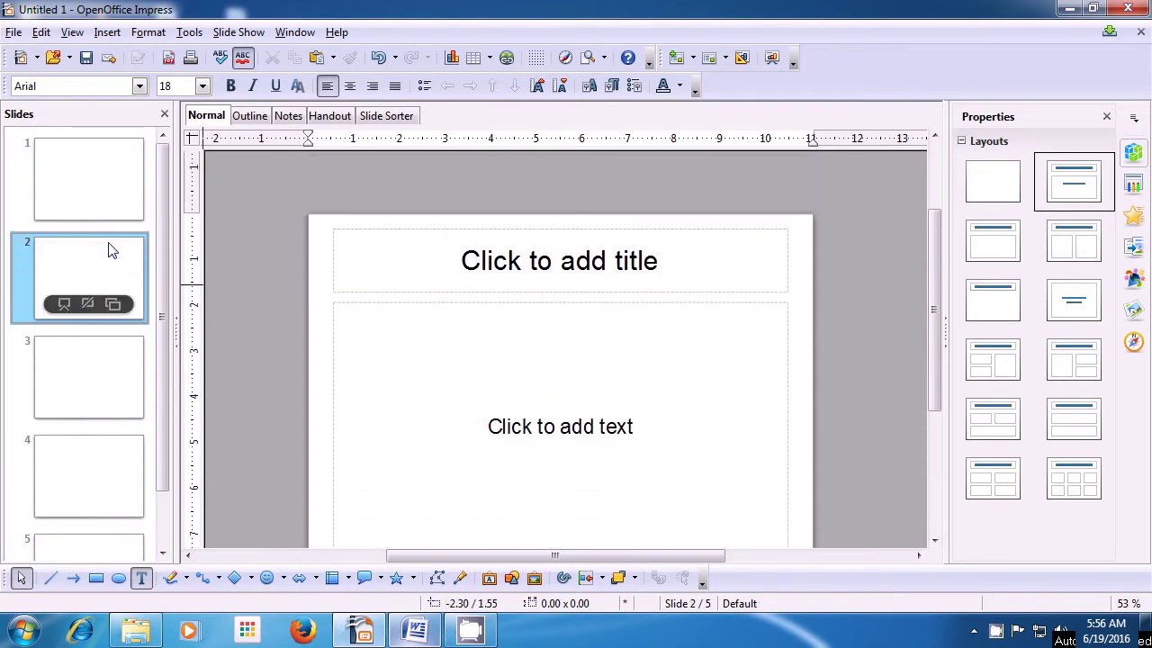
click(88, 176)
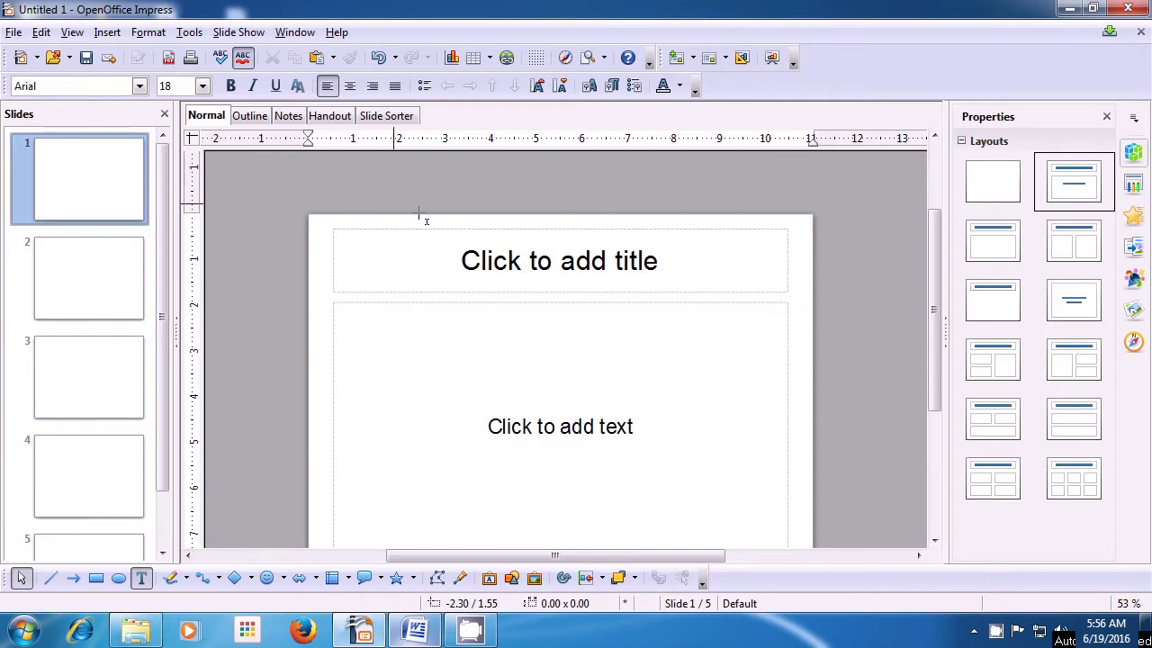
click(536, 267)
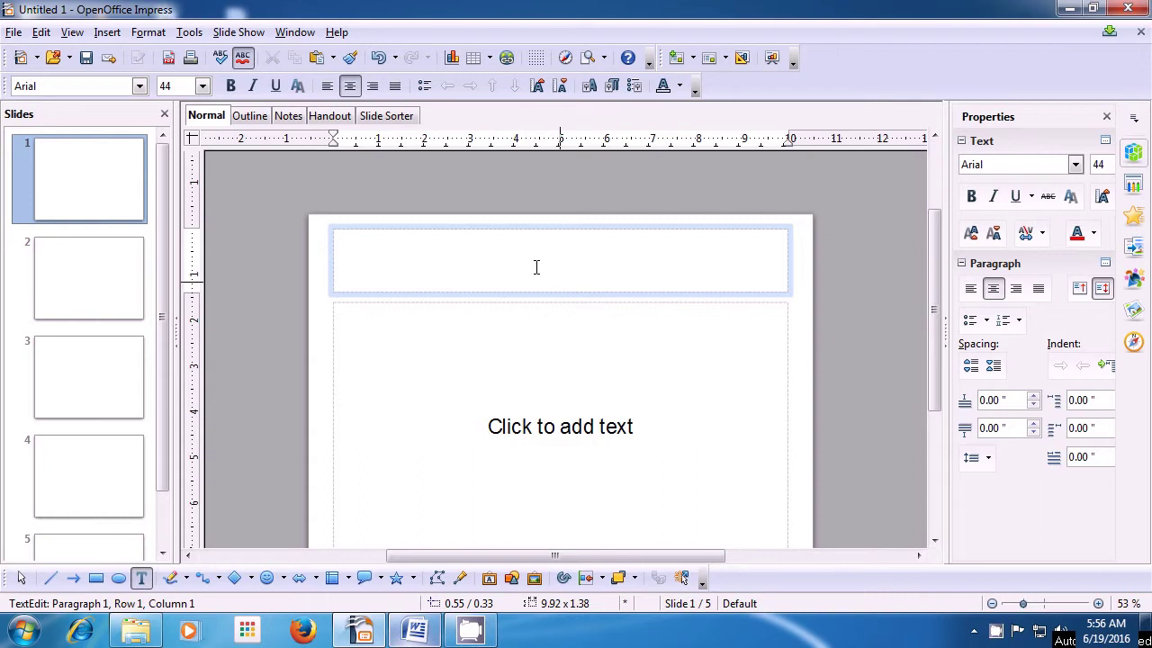
text(about my)
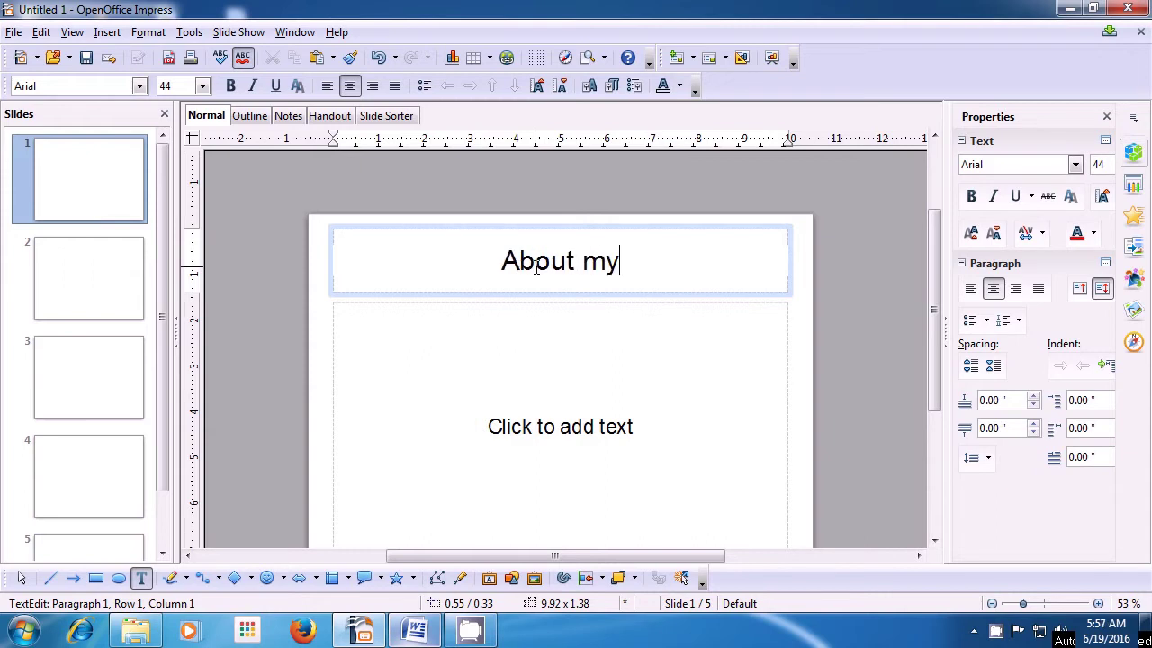
text(self)
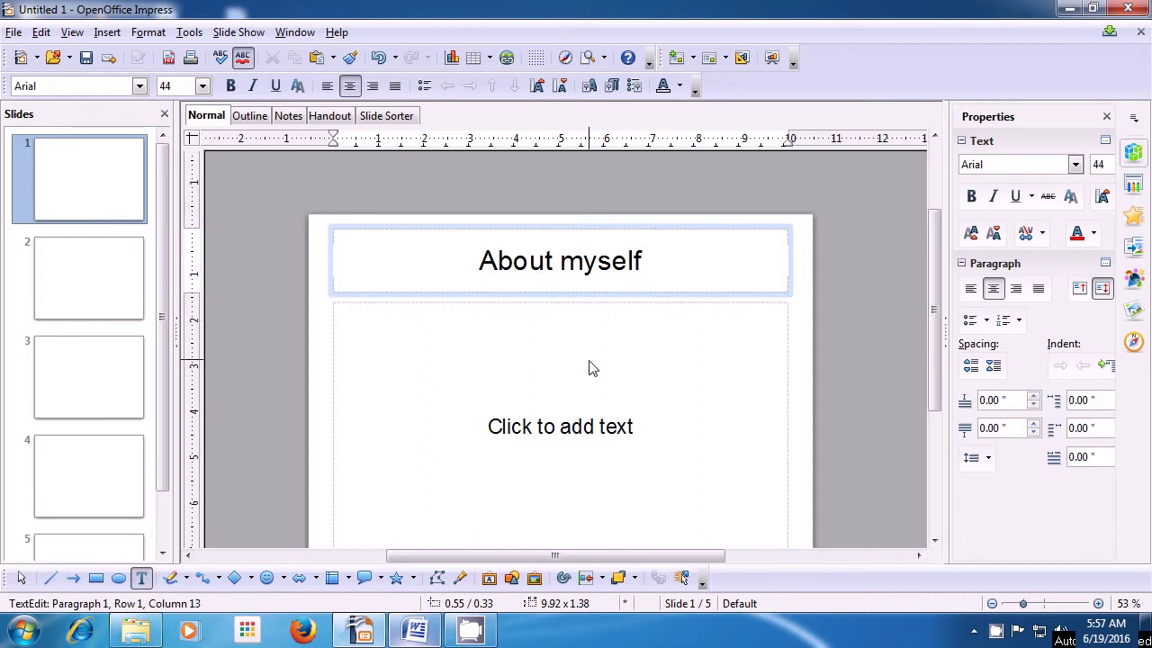
Begin slide 1's body text with the sentence "My name is" plus the presenter's first name, and start a new line
click(570, 428)
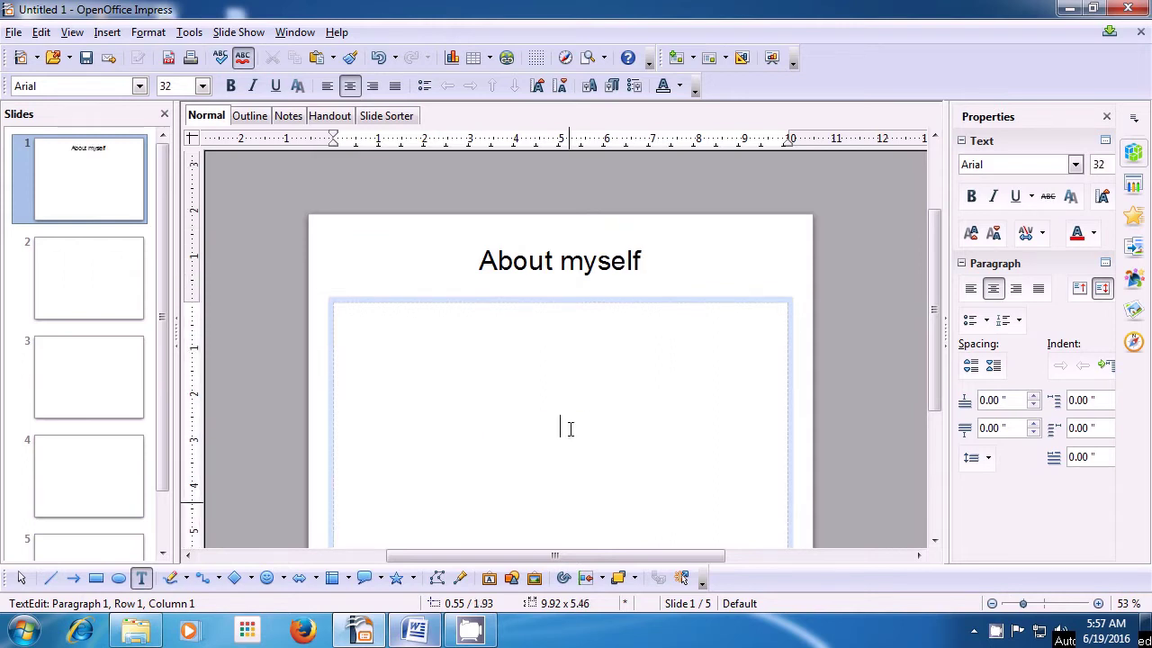
text(m)
text(y)
text( ma)
key(BackSpace)
key(BackSpace)
text(name is dee)
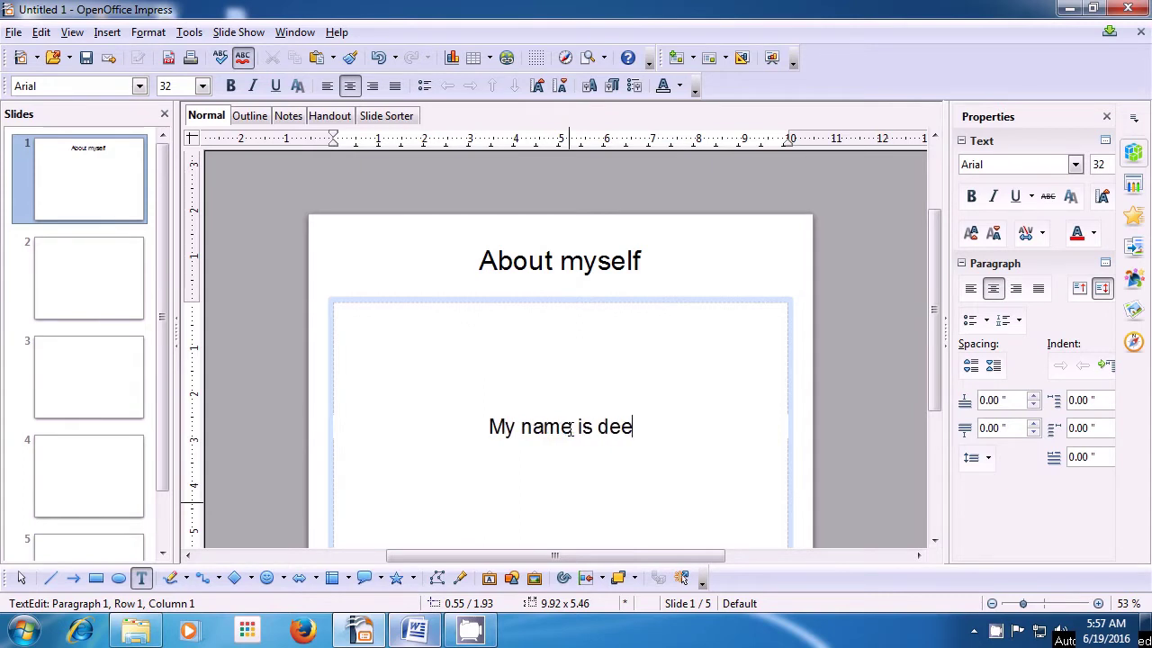
text(pak)
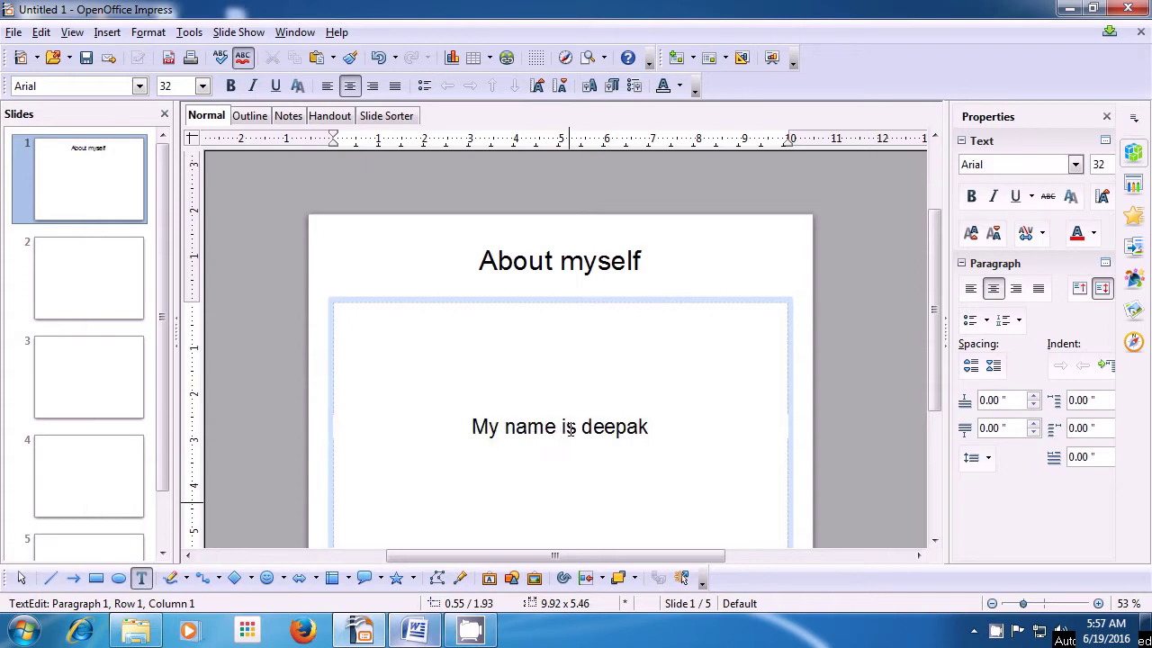
text(.)
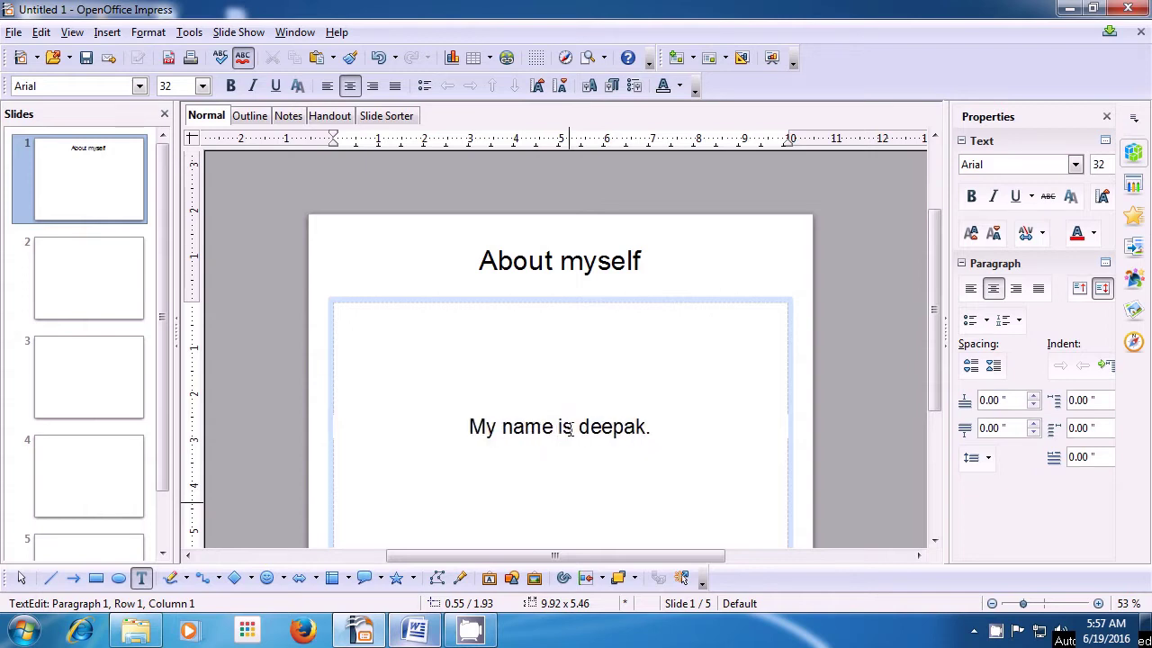
key(Return)
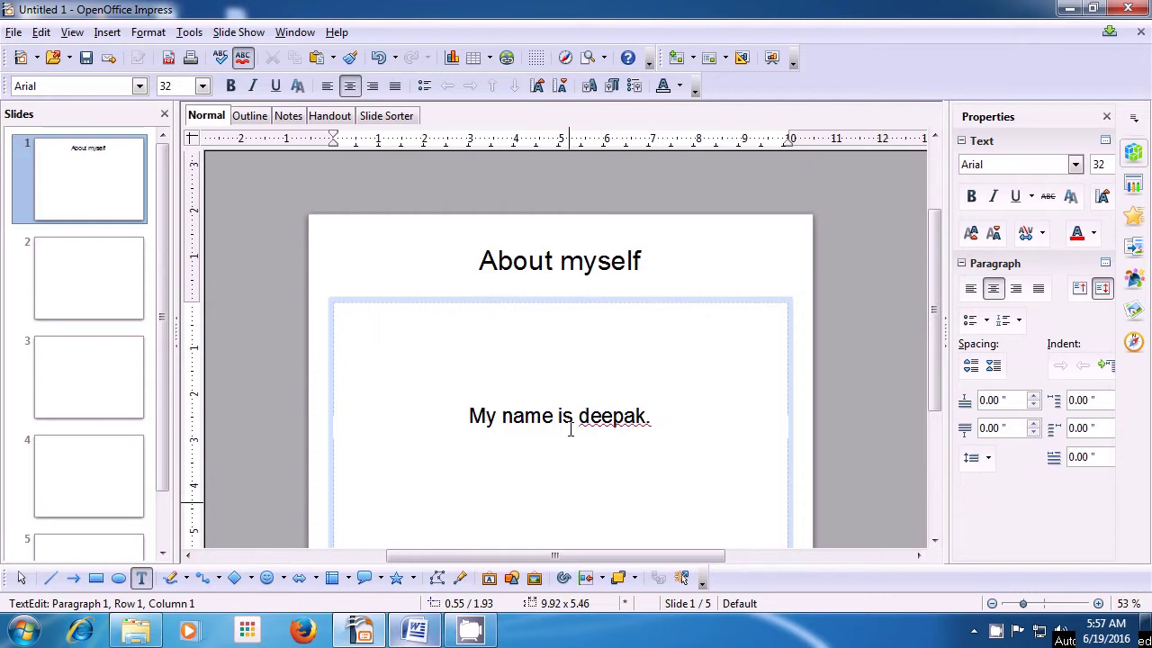
Add "I am 15 years old." as the second line of slide 1's body text and start another line
text(I am 15th)
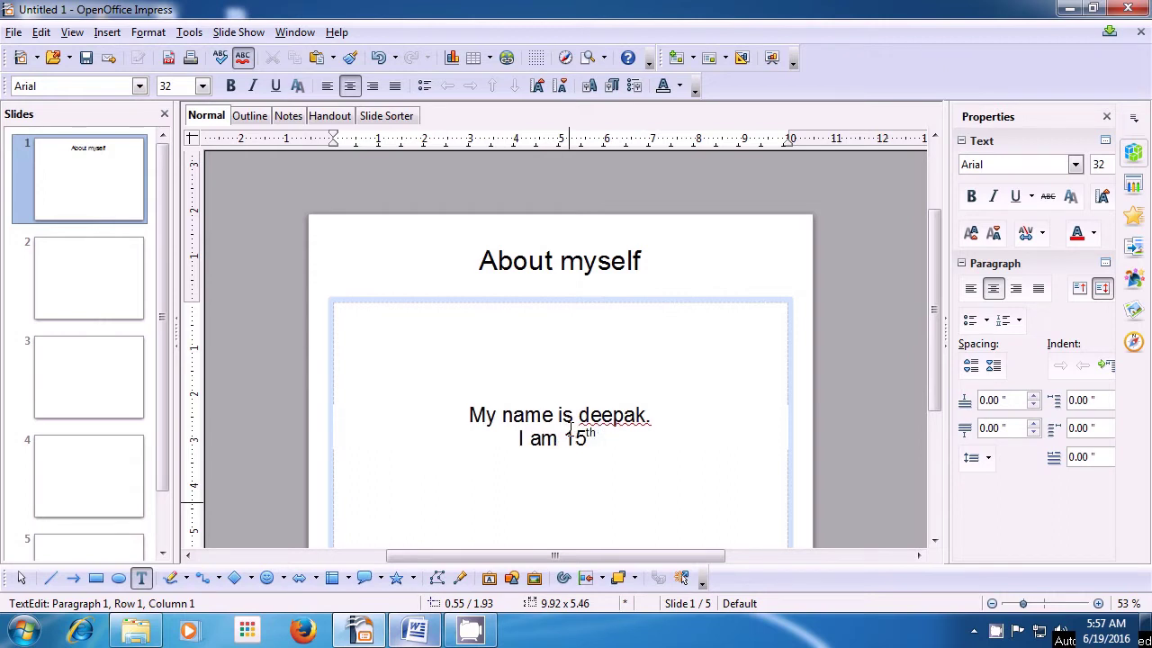
key(BackSpace)
key(BackSpace)
key(BackSpace)
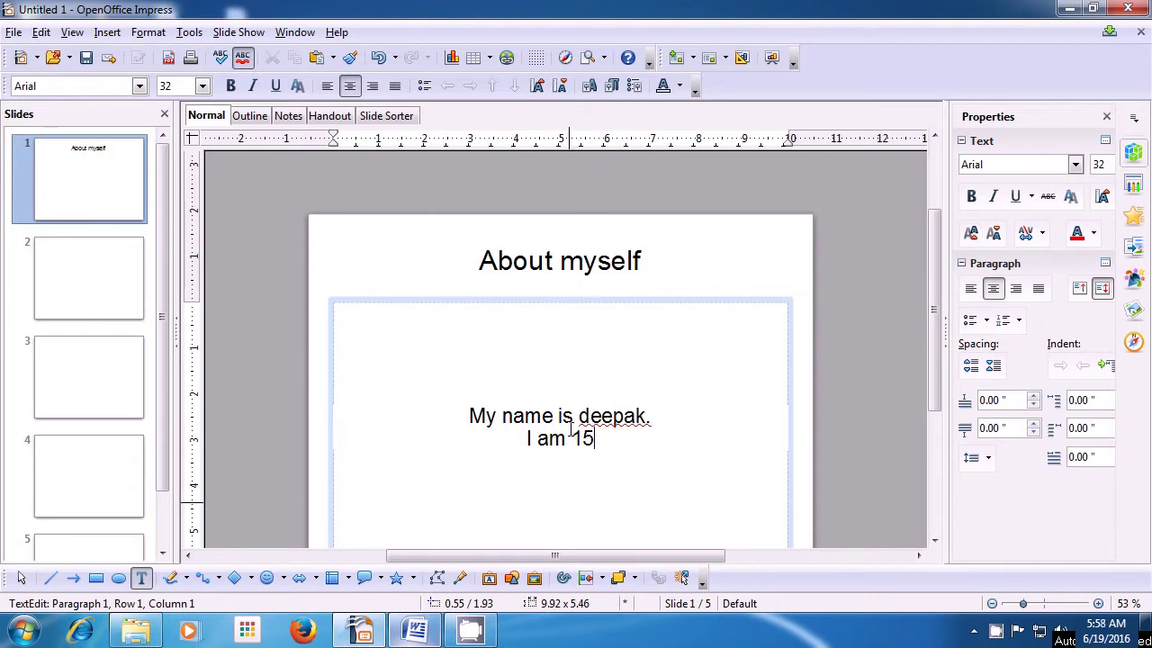
text(yea)
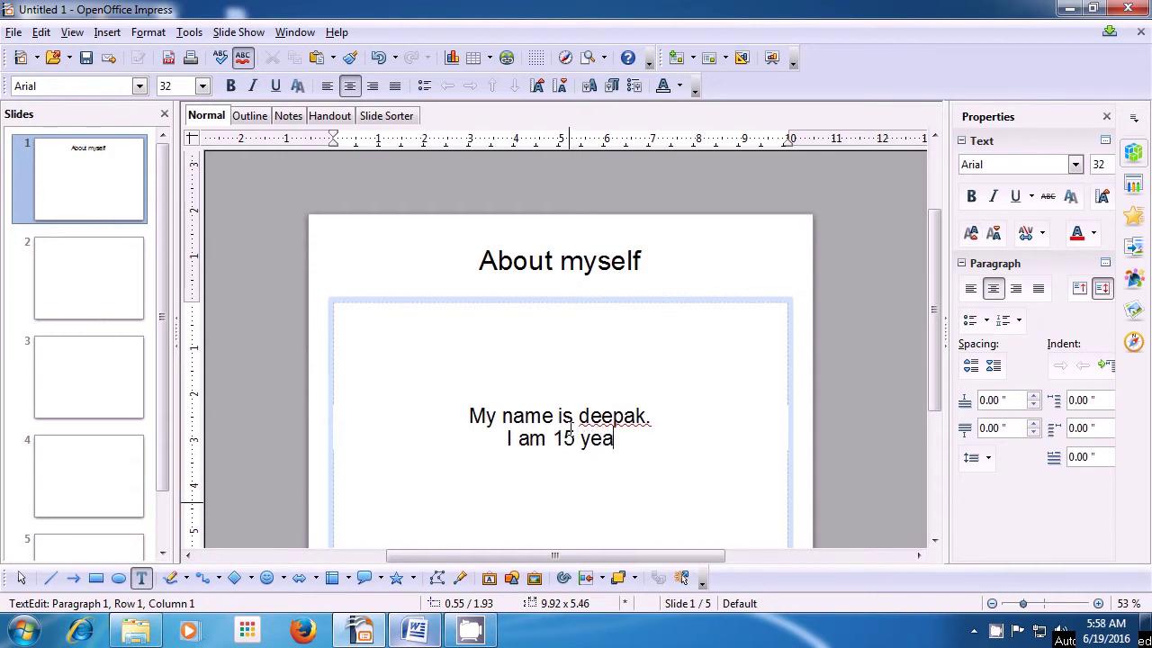
text(r)
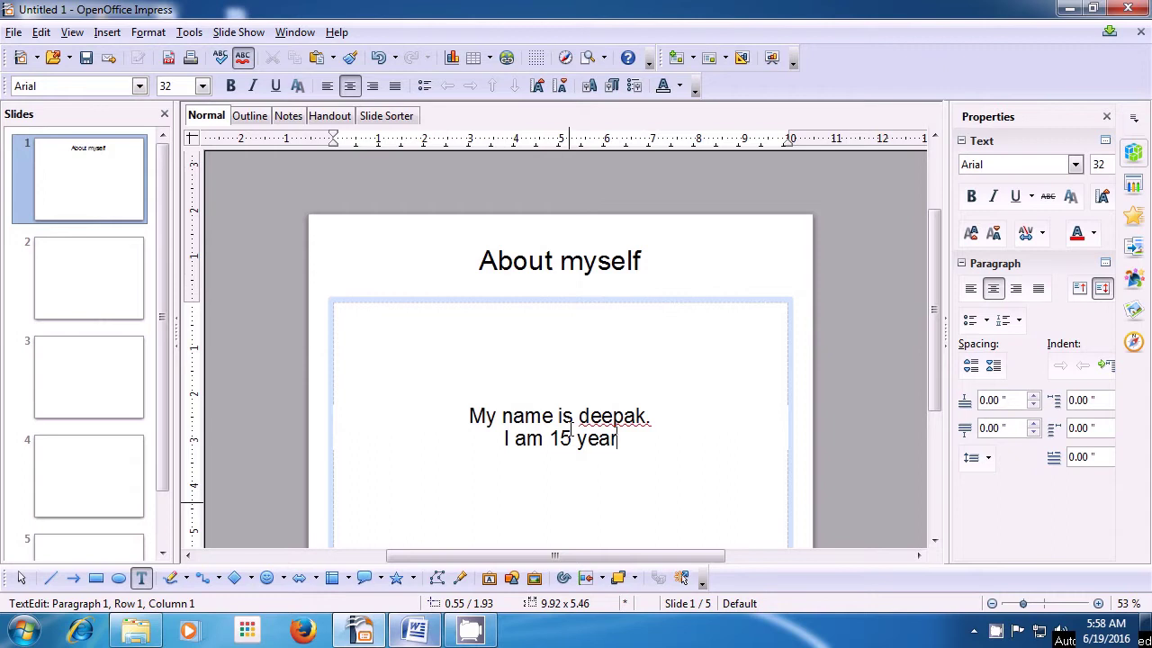
text(s )
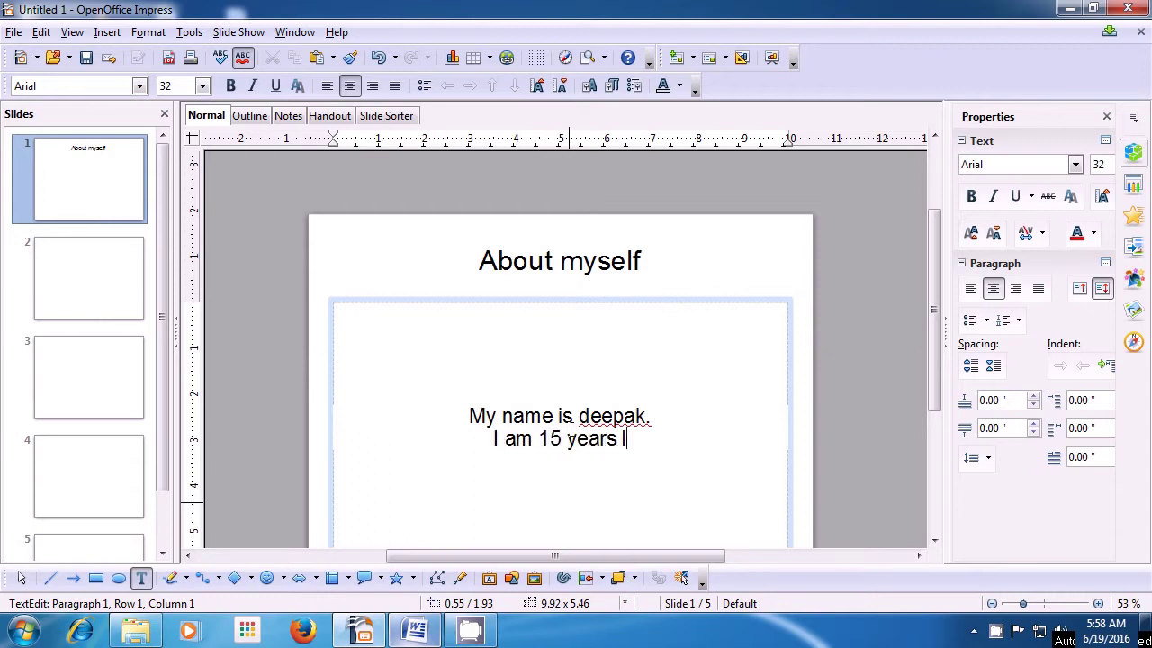
text(old)
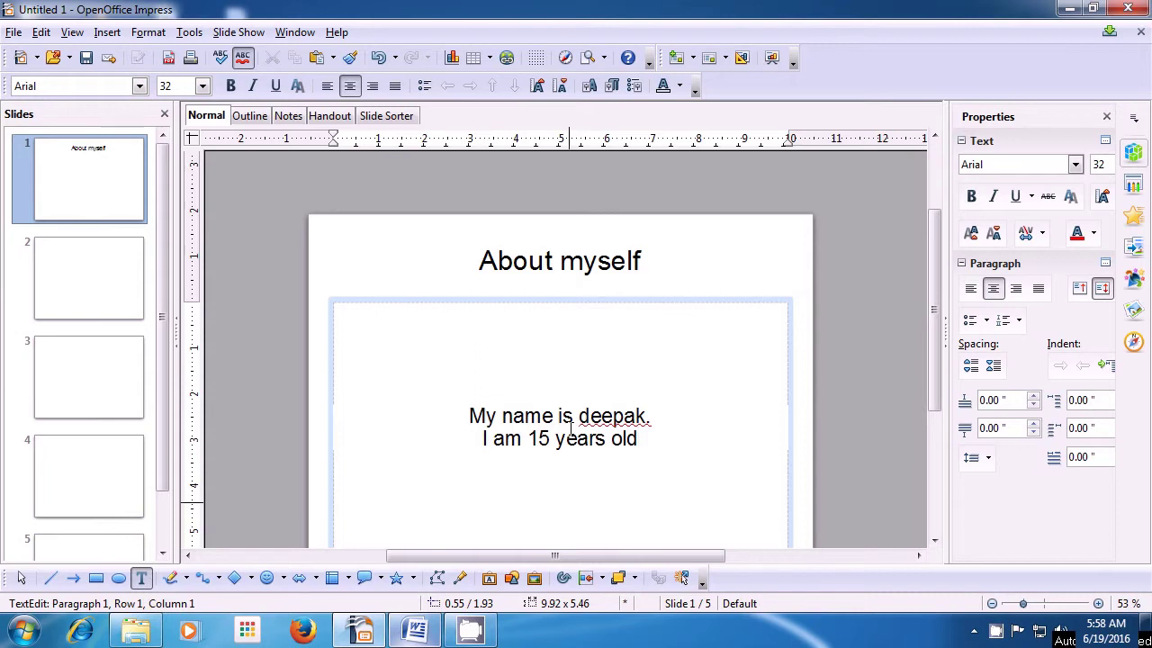
text(.)
key(Return)
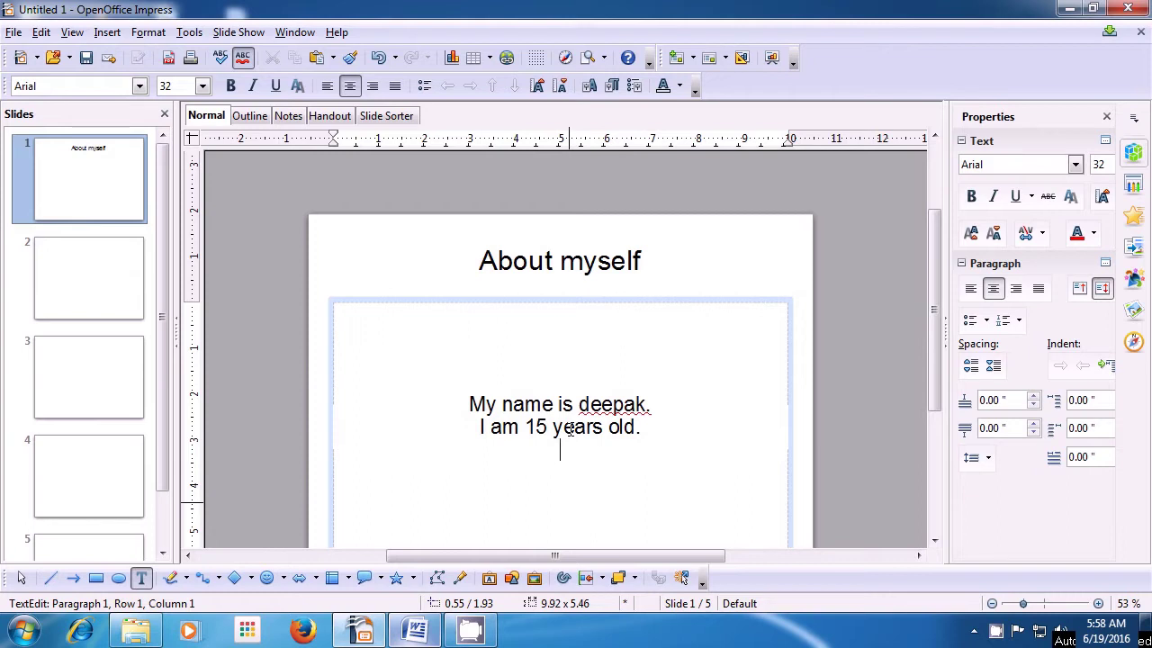
Add "My school's name is computer shiksha." as the third line of slide 1's body text and start another line
text(m 15 years old. My )
text(scho)
text(o)
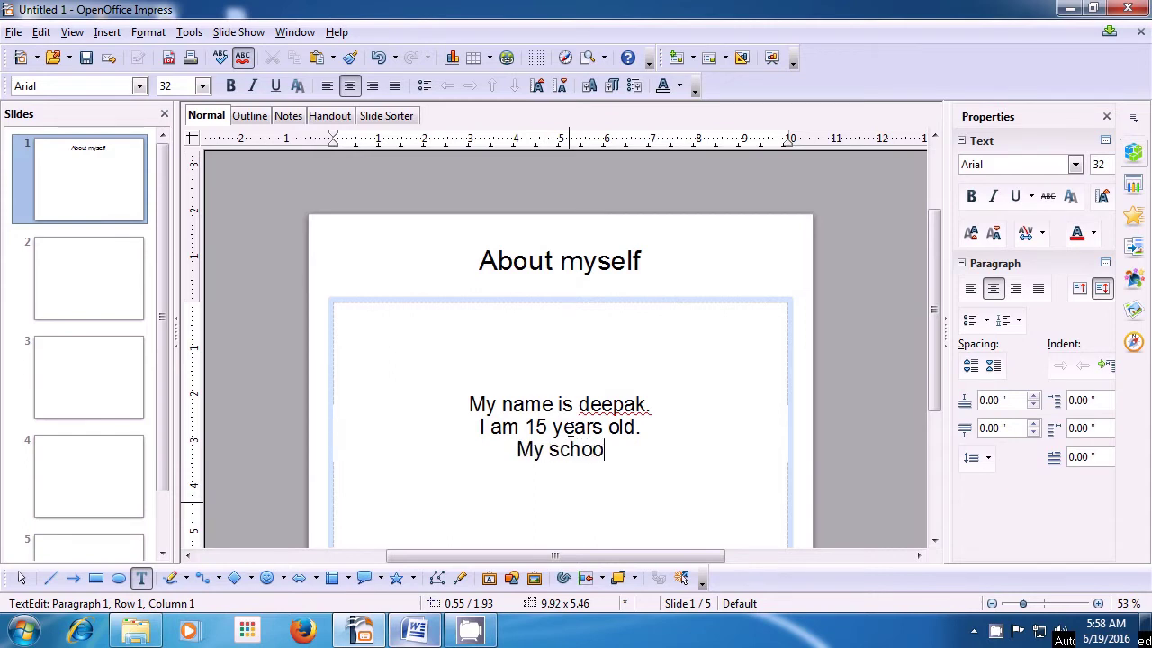
text(l's)
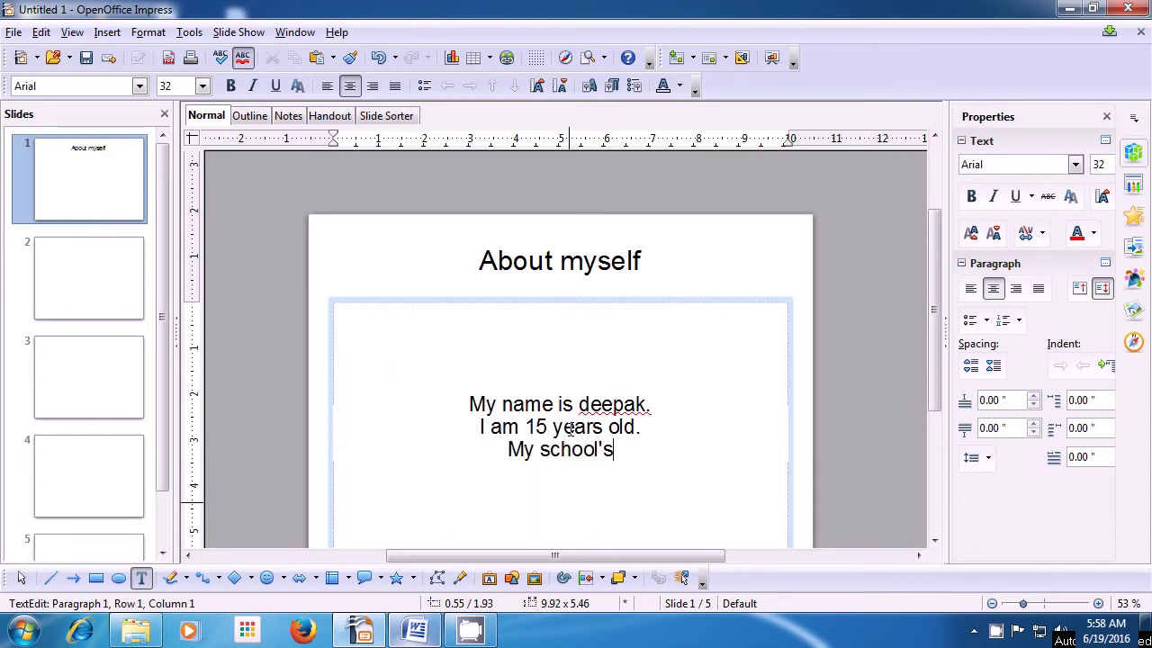
text( na)
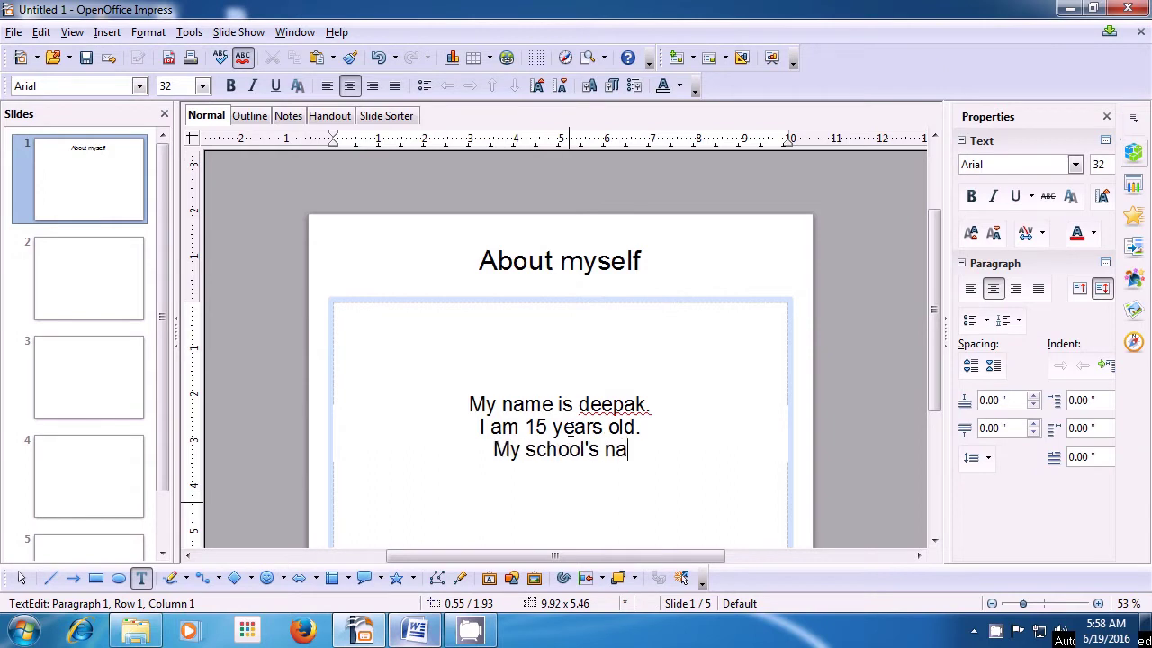
text(me )
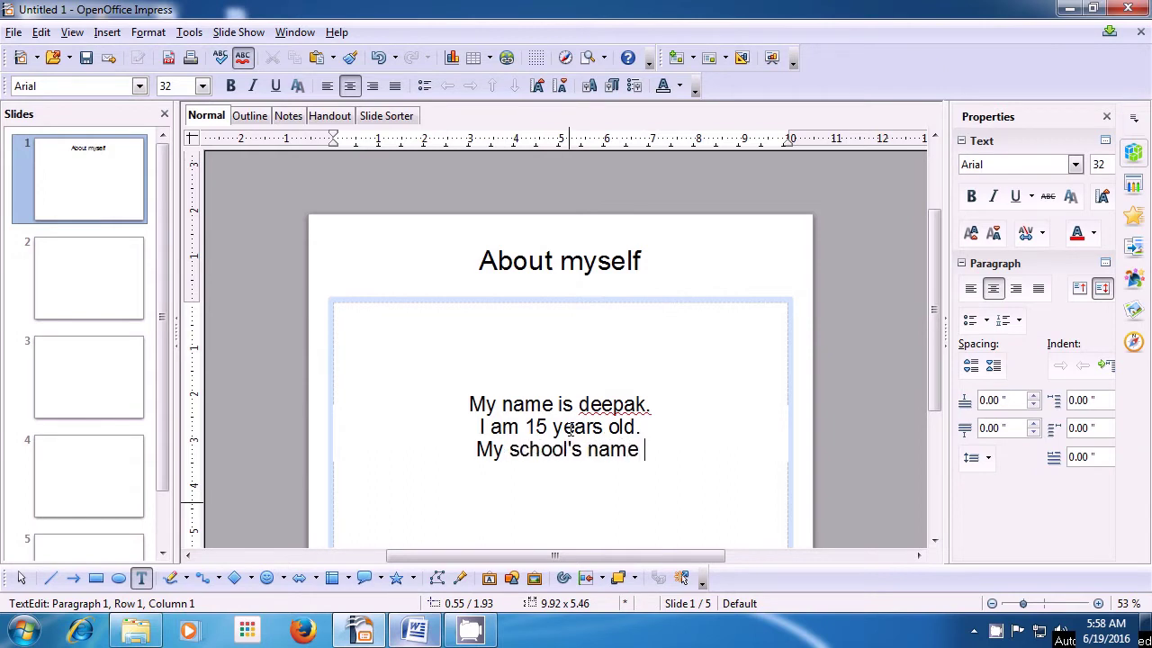
text(is )
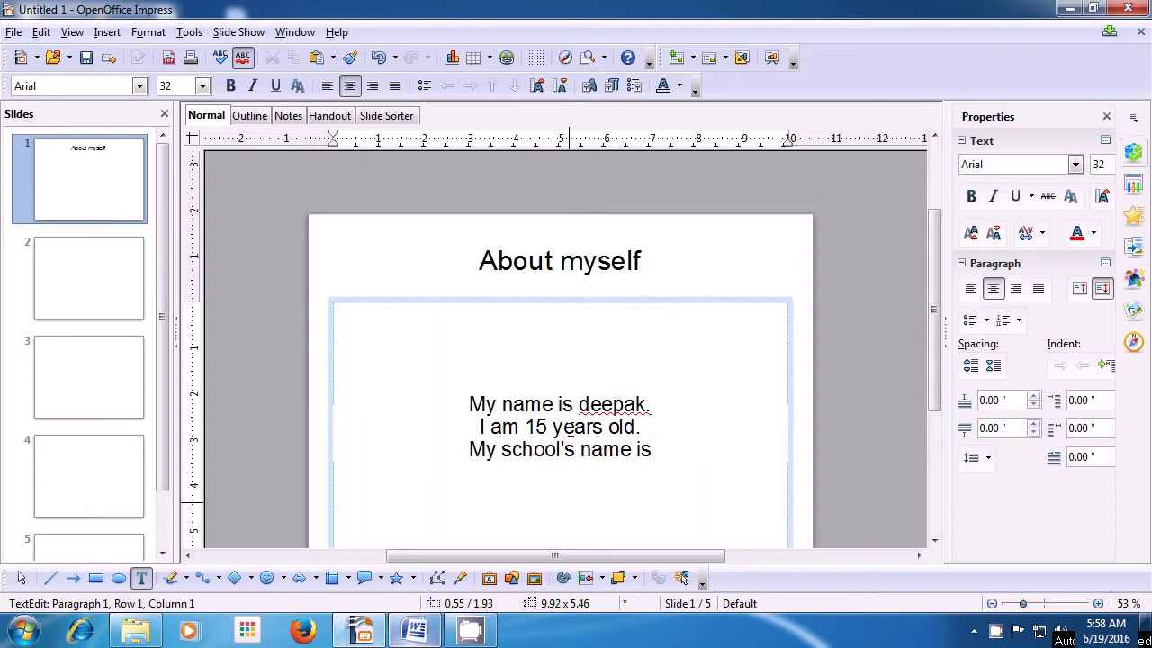
text(c)
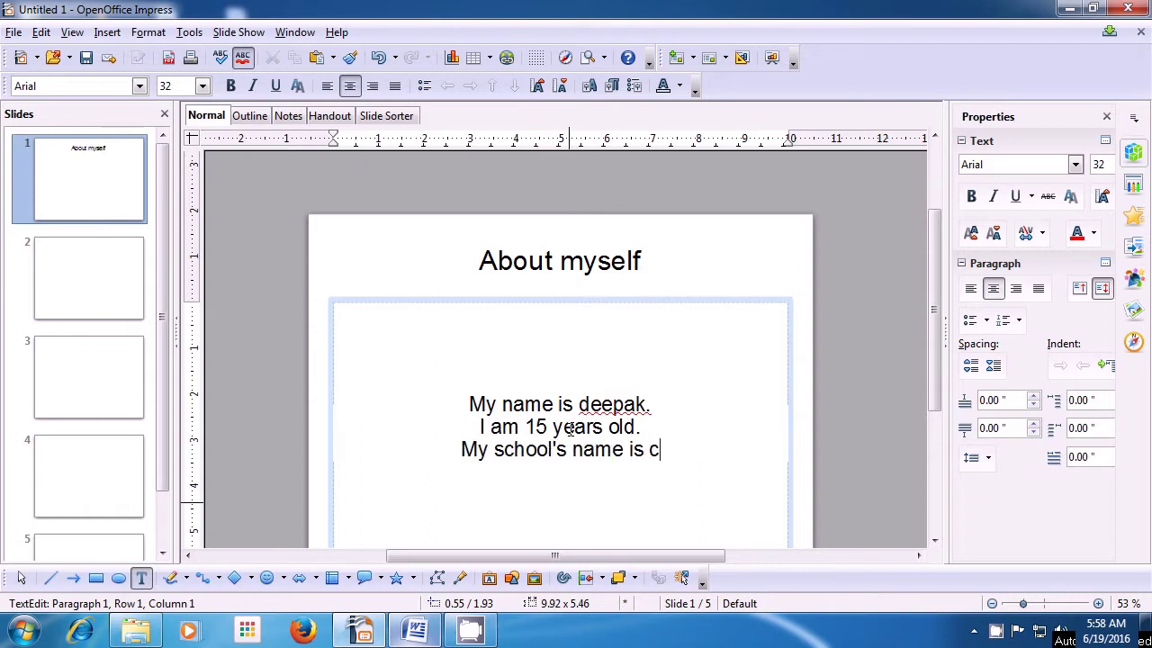
text(omput)
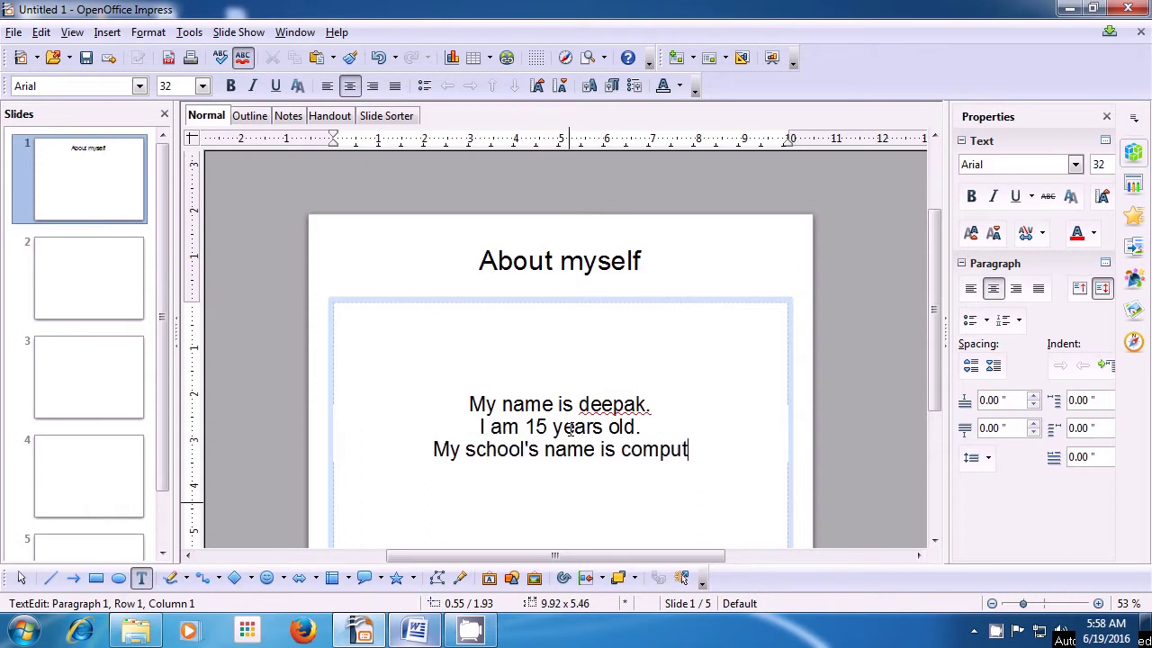
text(er )
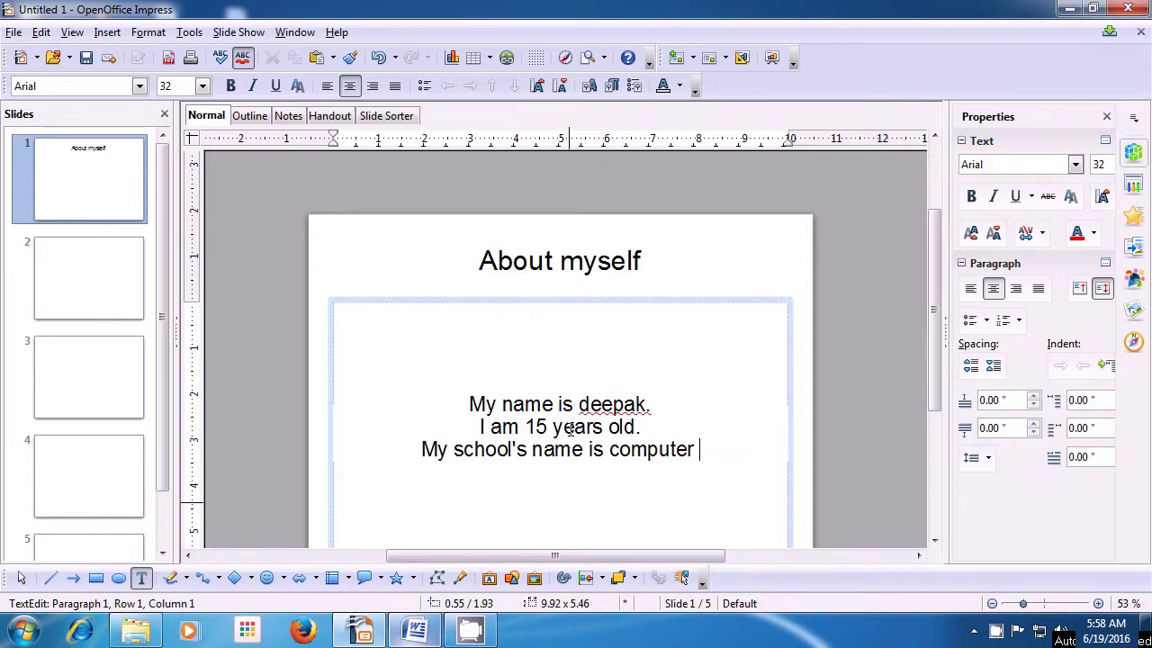
text(shik)
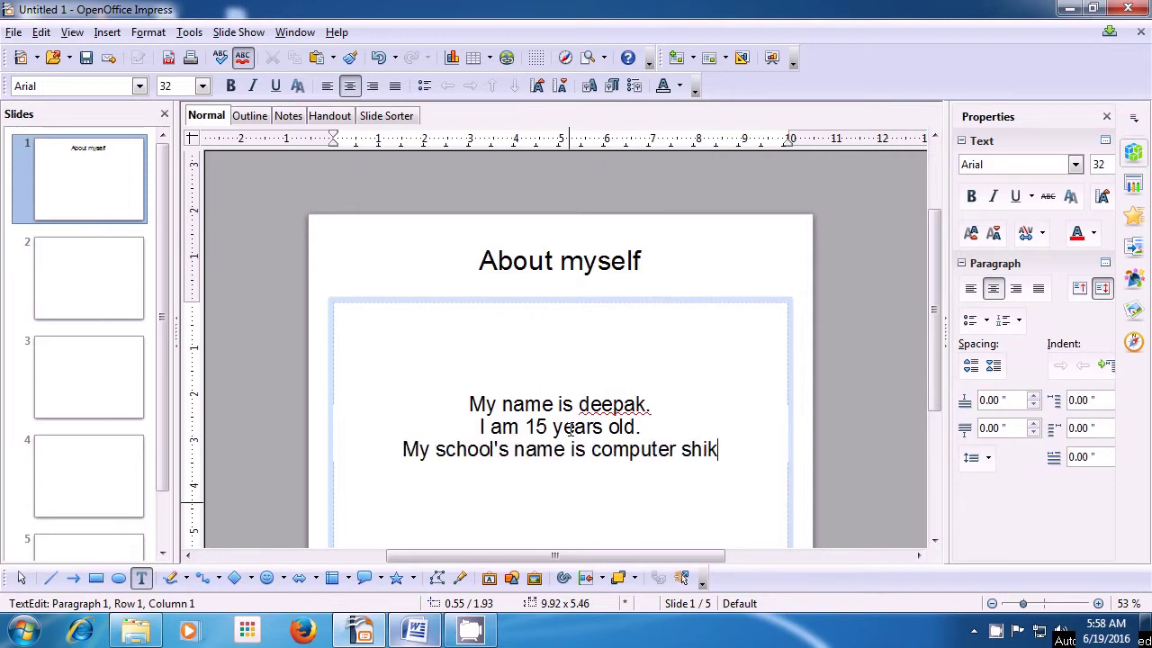
text(sha.)
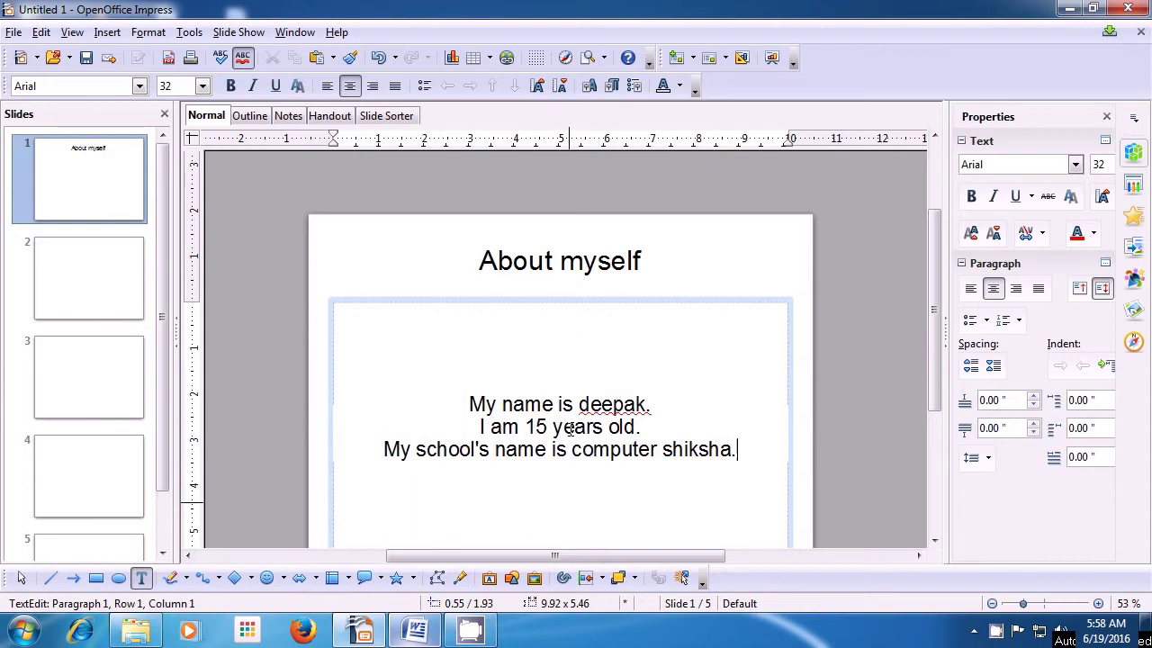
key(Return)
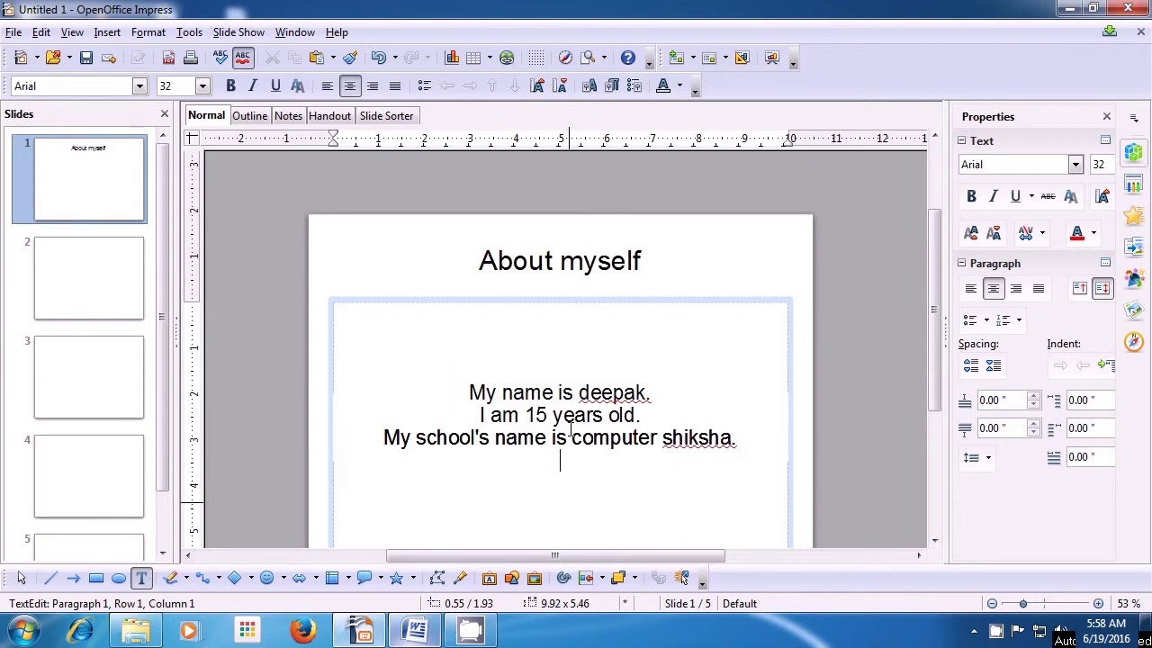
Add "I like to play cricket." as the fourth line of slide 1's body text
text(I like to play)
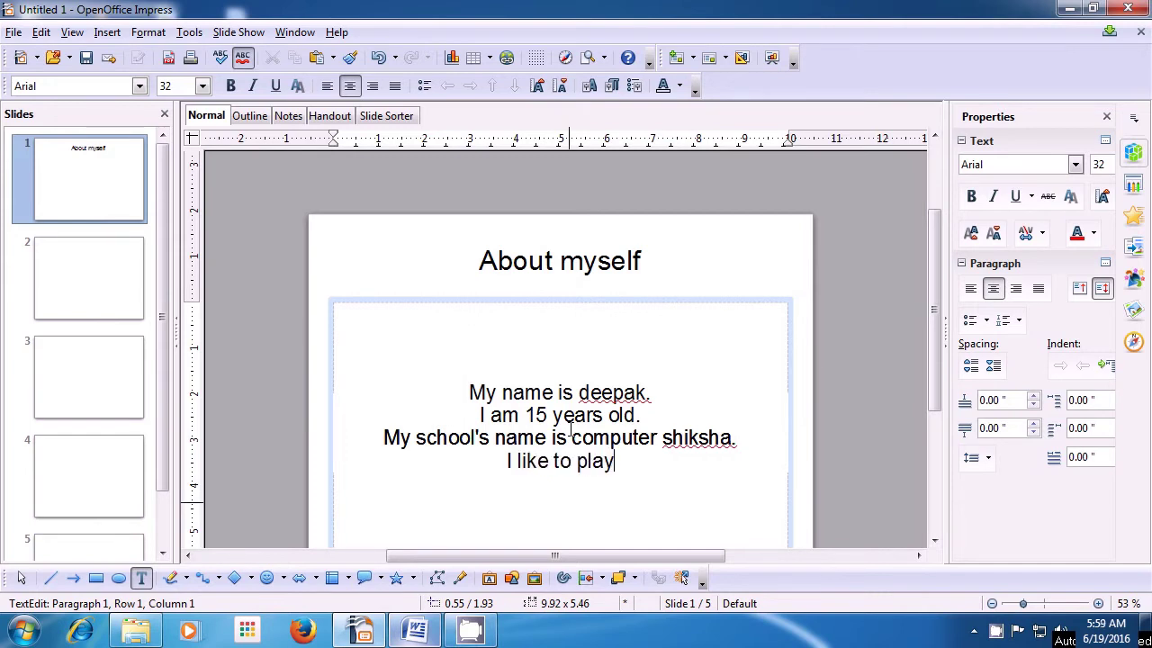
text( cri)
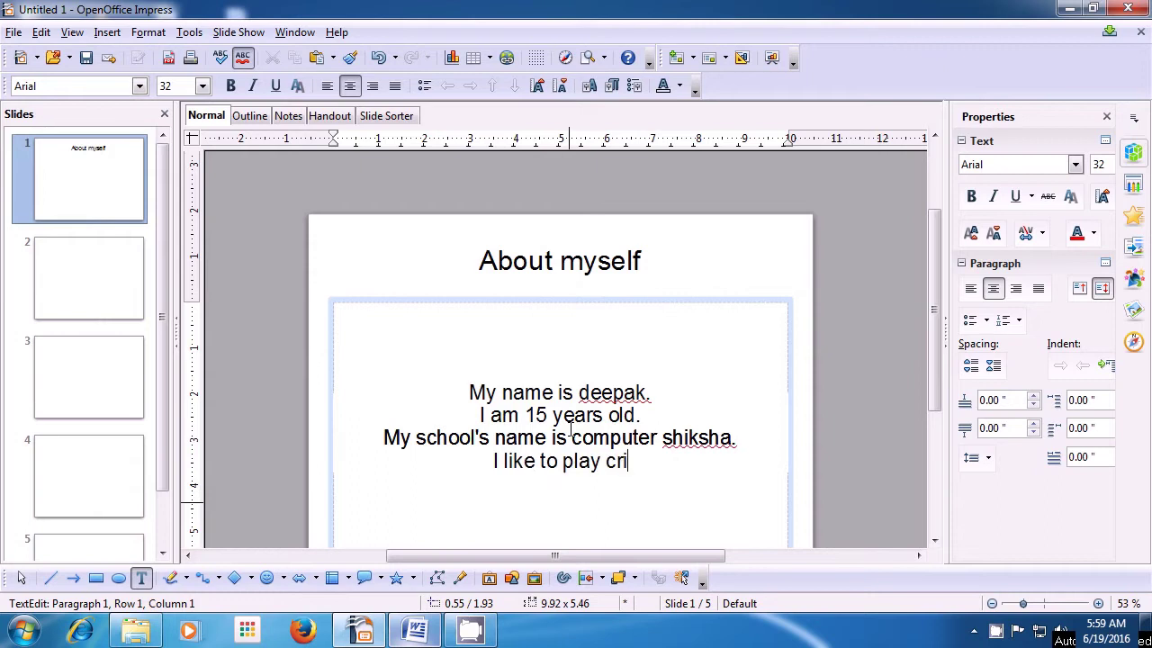
text(ck)
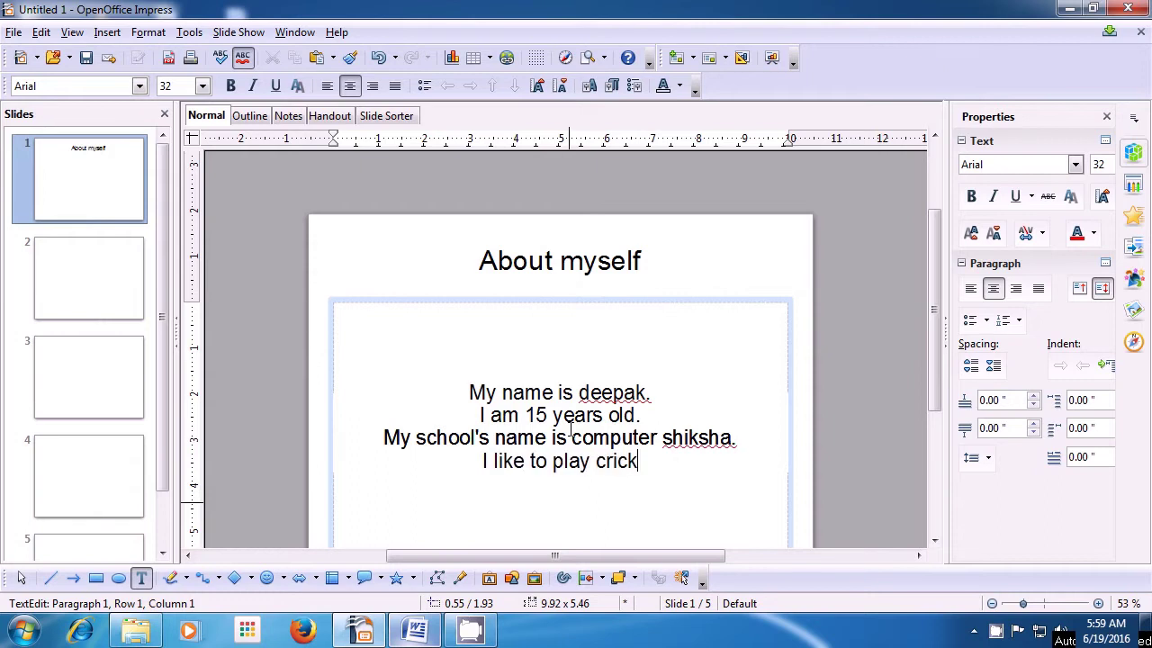
text(et.)
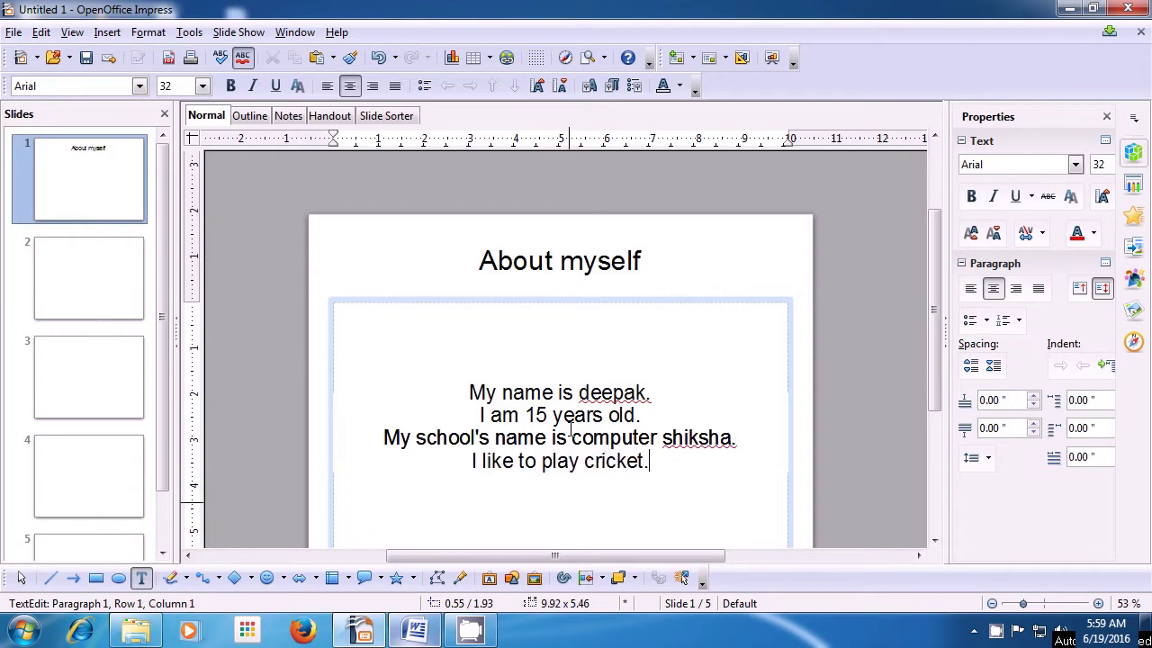
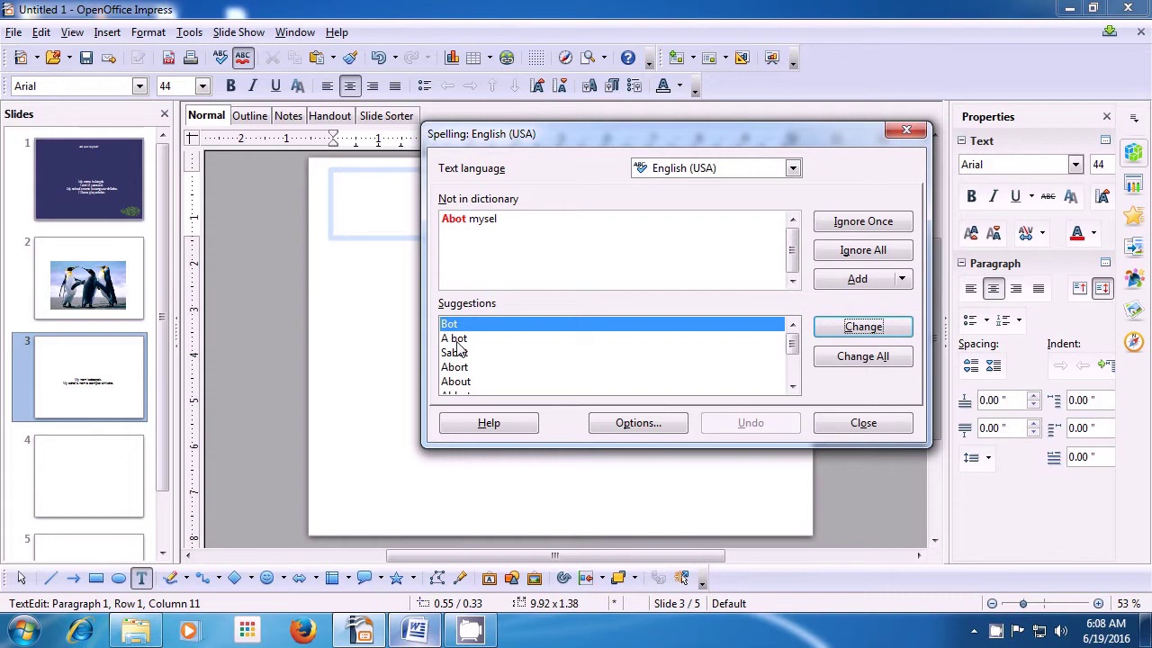
Replace the misspelled word "Abot" in slide 3's title with the spell check suggestion "About"
click(461, 354)
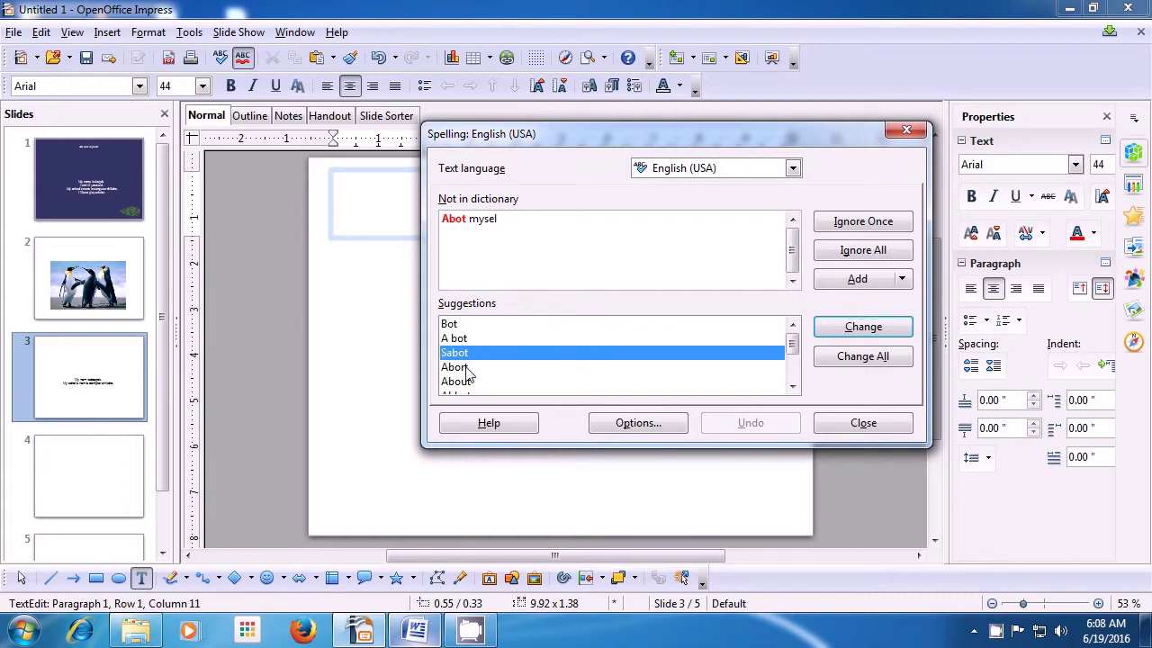
click(467, 369)
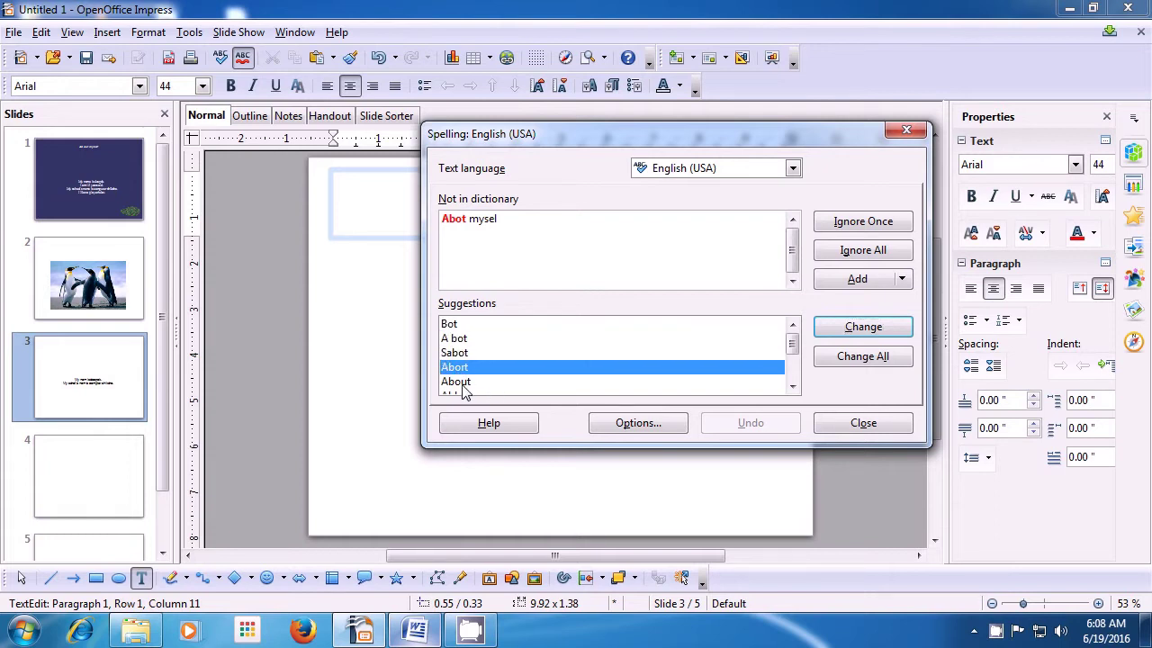
click(463, 383)
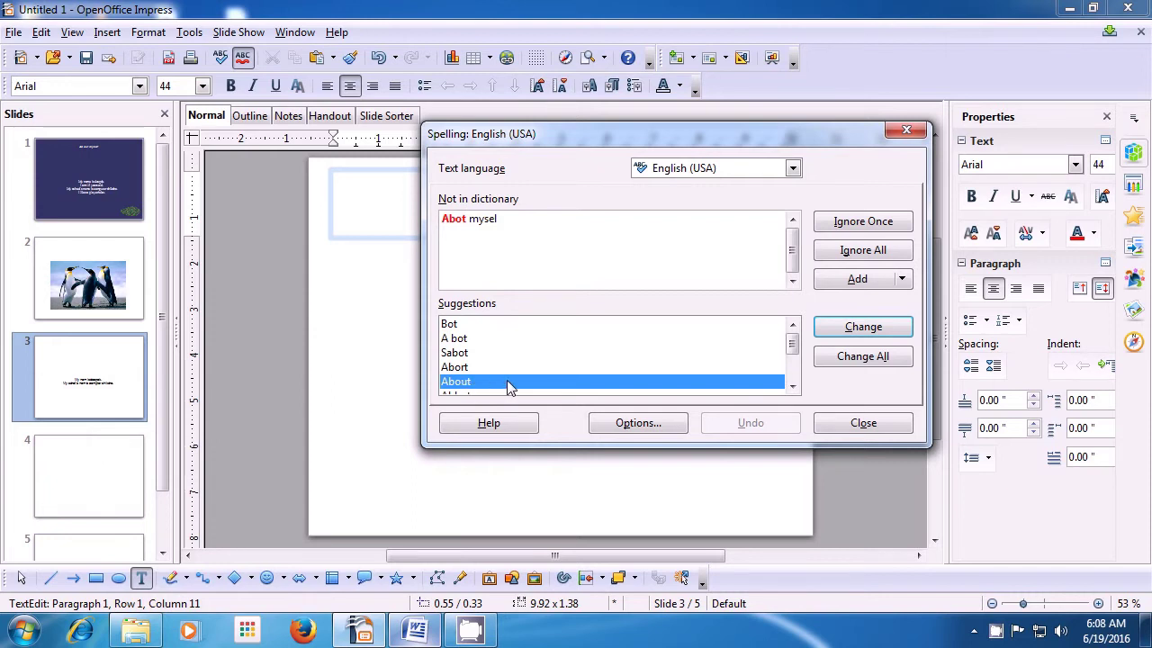
click(849, 329)
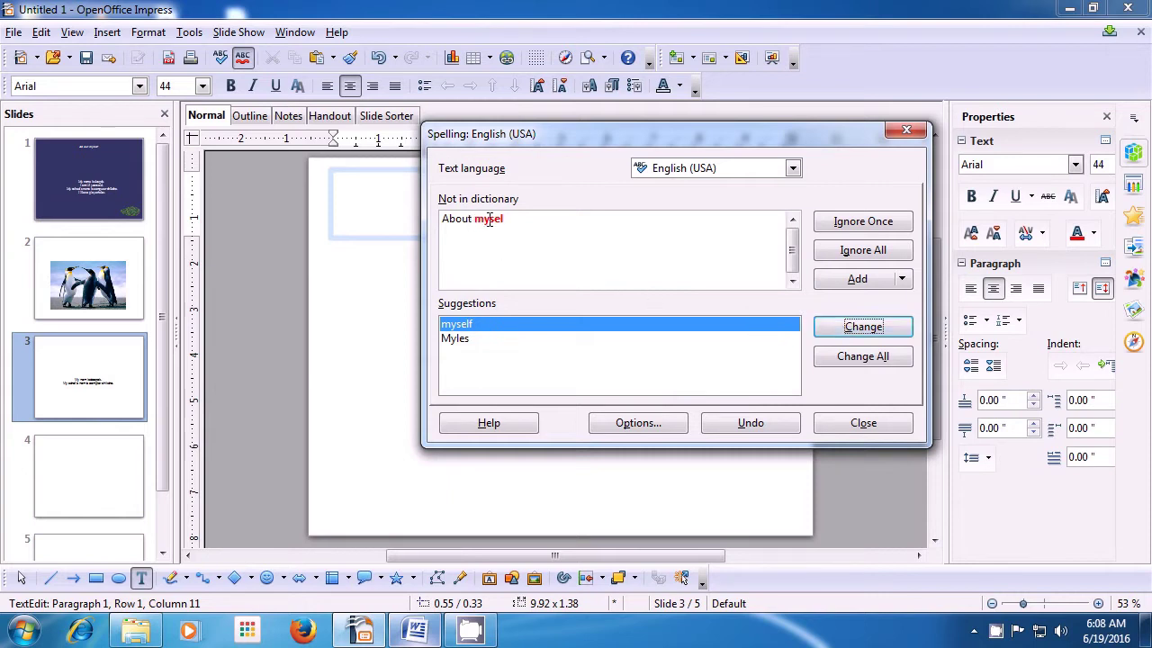
Replace "mysel" in slide 3's title with the suggestion "myself" and finish the title's spell check
click(467, 341)
click(461, 328)
click(829, 329)
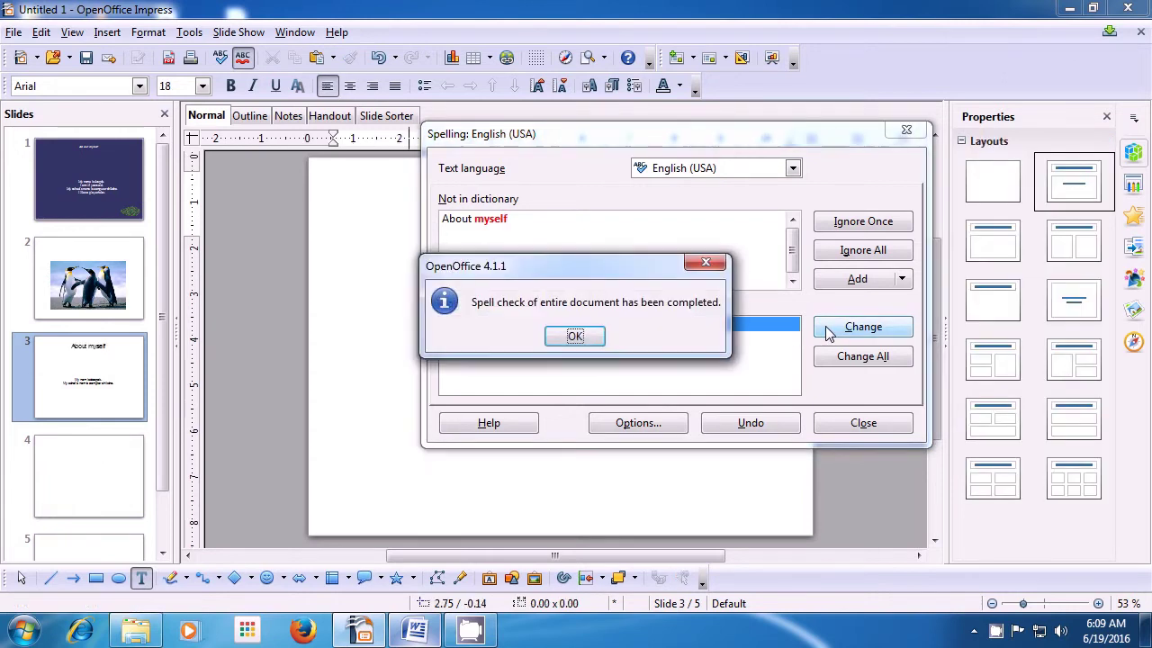
click(575, 335)
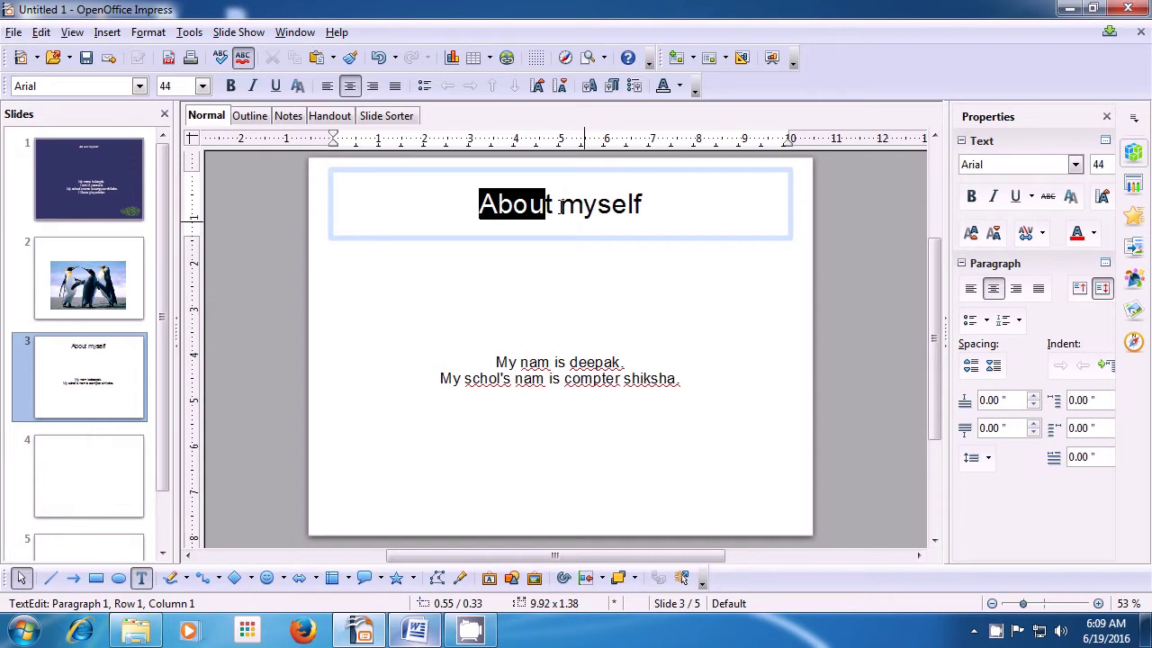
Run the spell check on slide 3's body text and replace "nam" in the first sentence with "name"
click(510, 361)
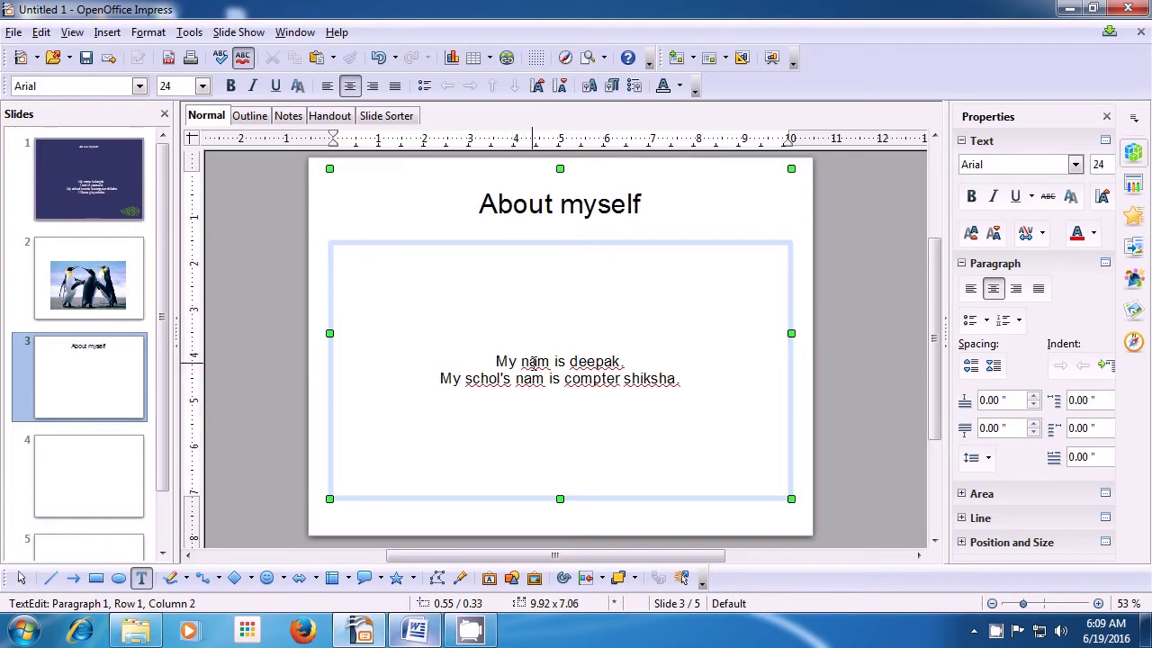
click(532, 362)
click(189, 34)
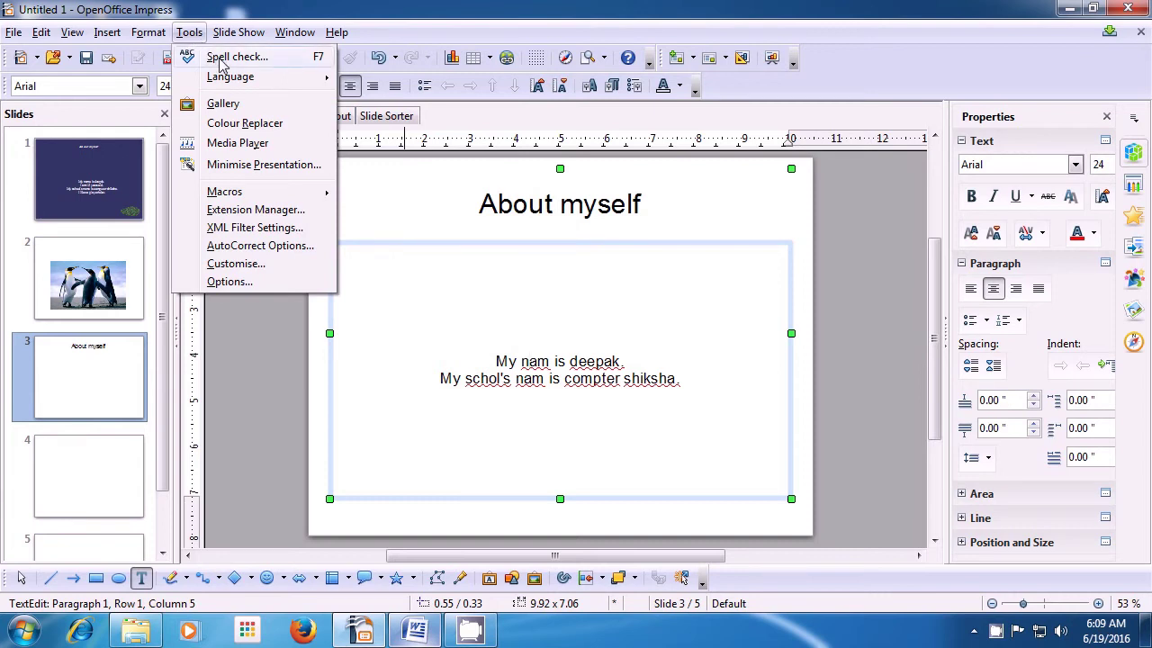
click(222, 60)
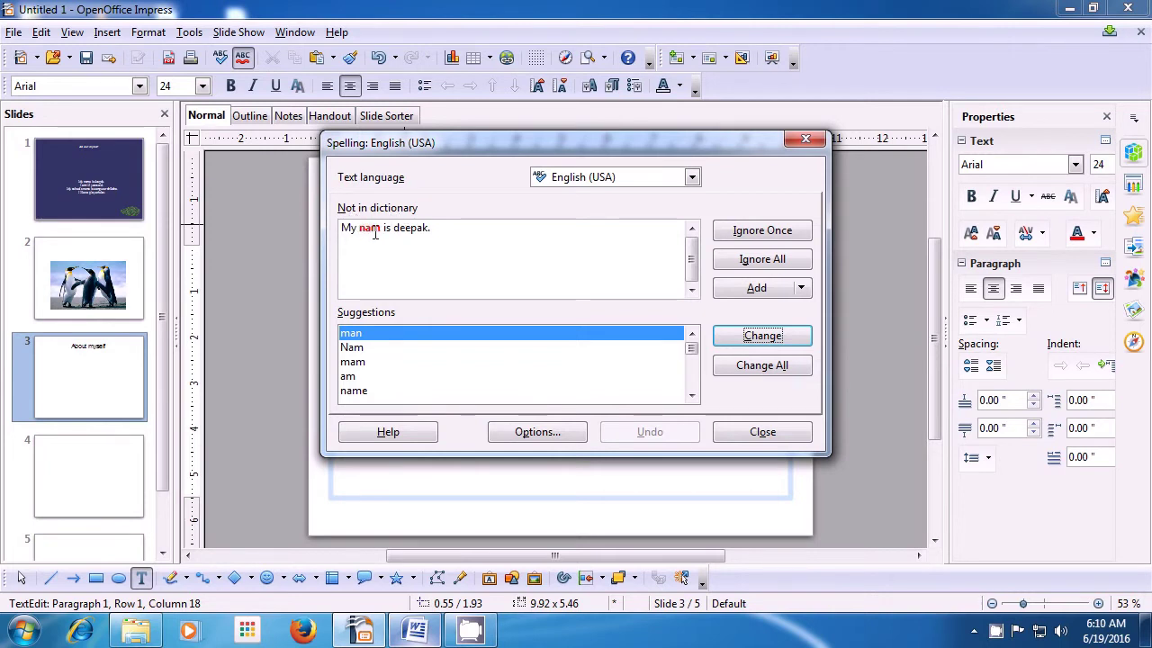
click(360, 352)
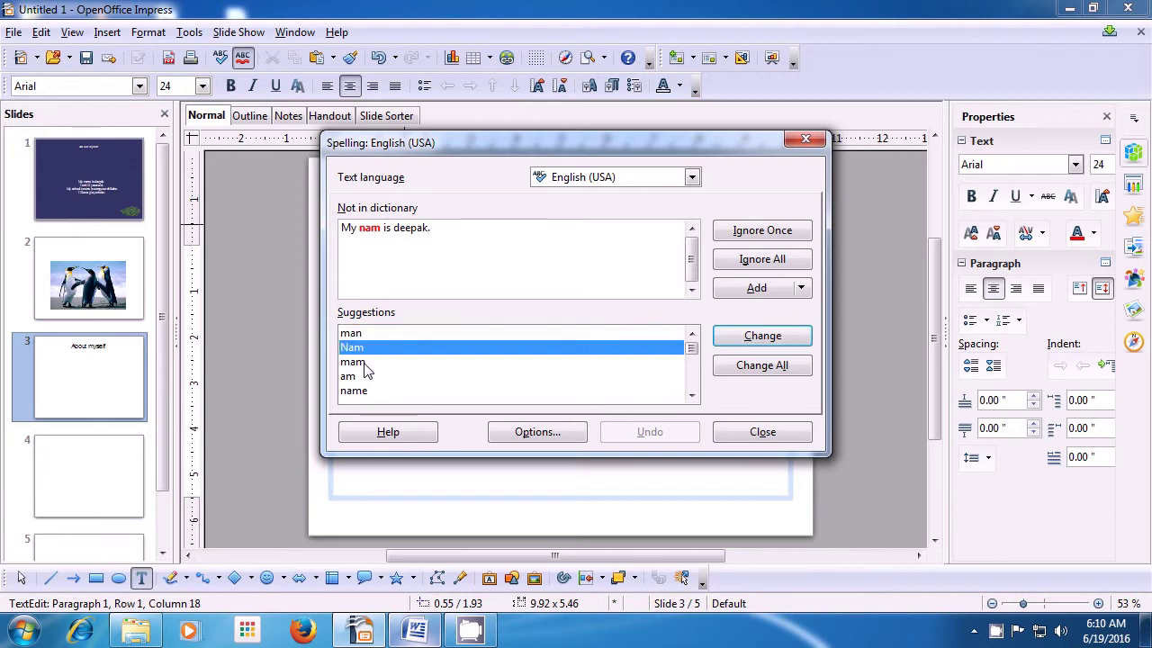
click(367, 367)
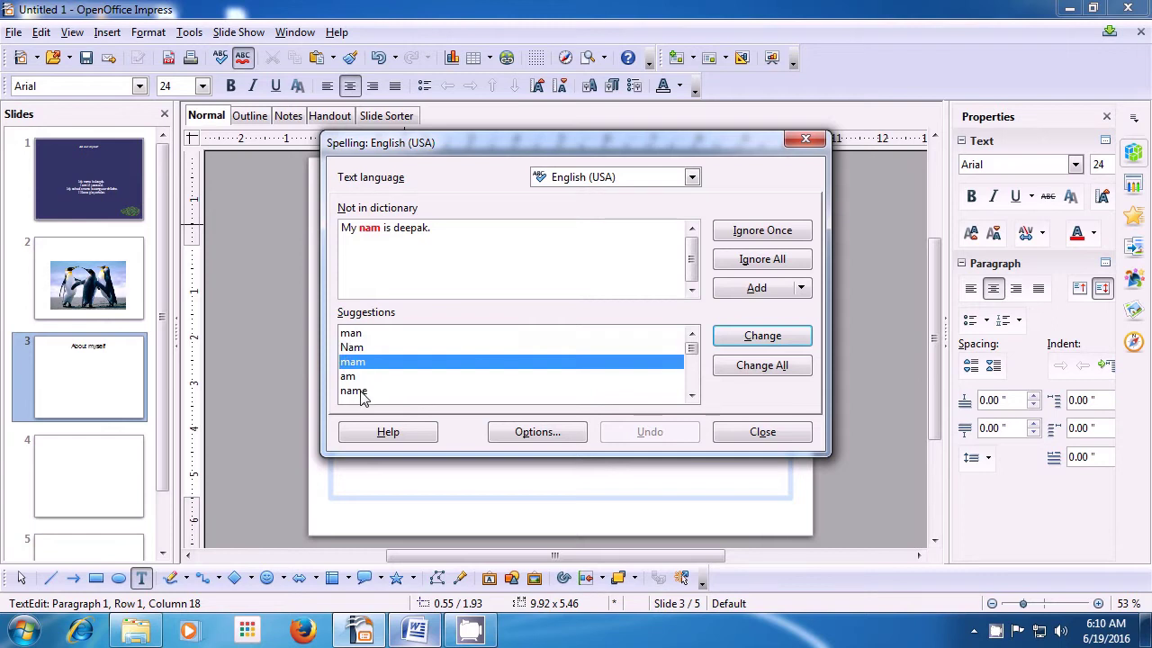
click(358, 391)
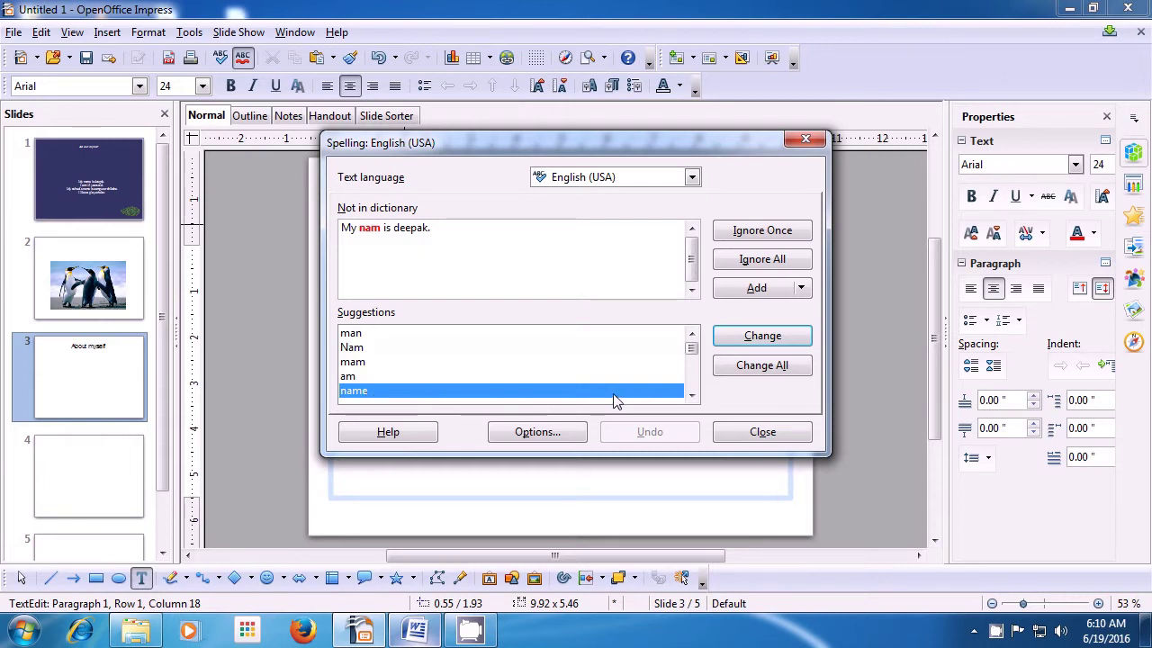
click(740, 340)
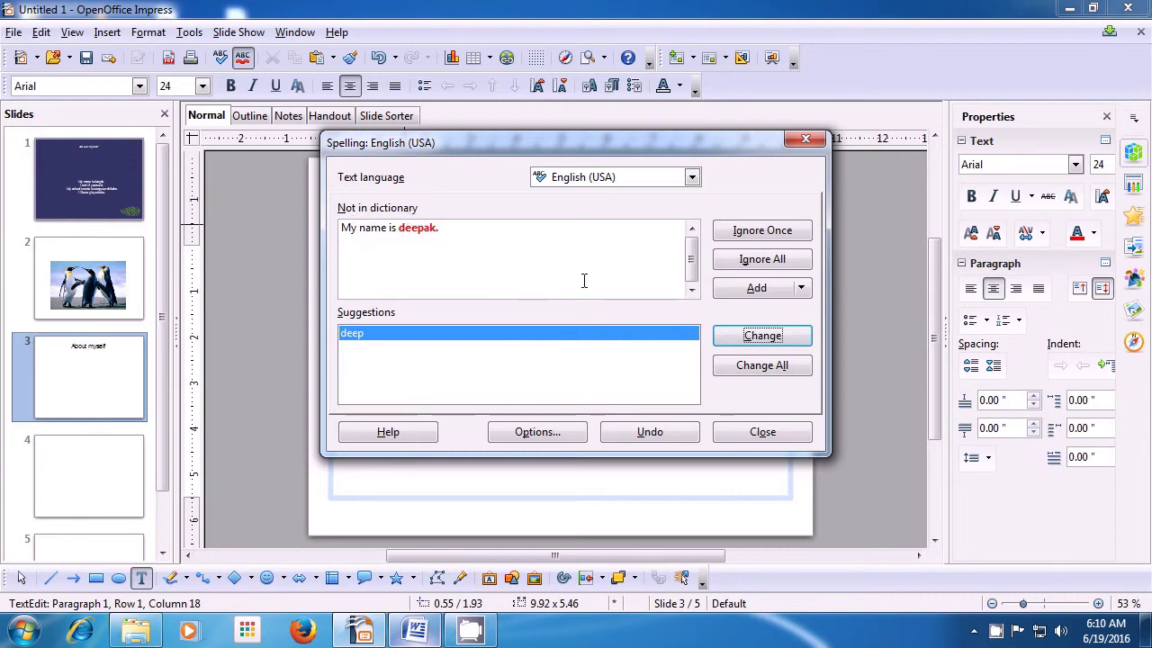
Ignore the flagged first name once and replace "schol's" in the second sentence with "school's"
click(730, 237)
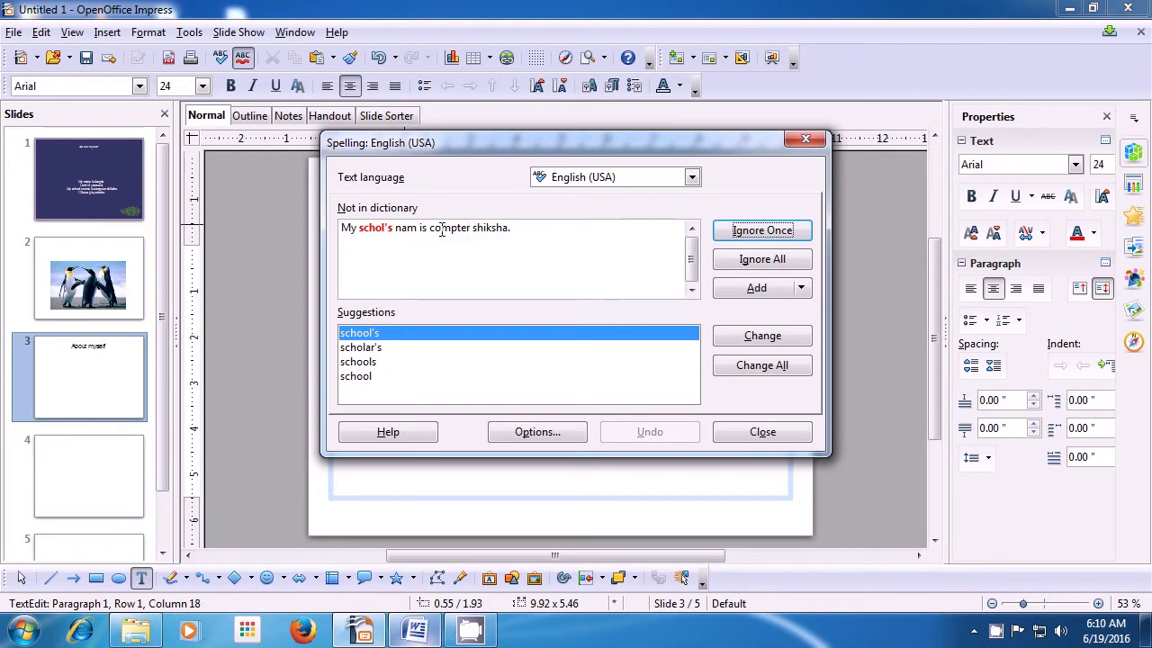
click(369, 349)
click(371, 363)
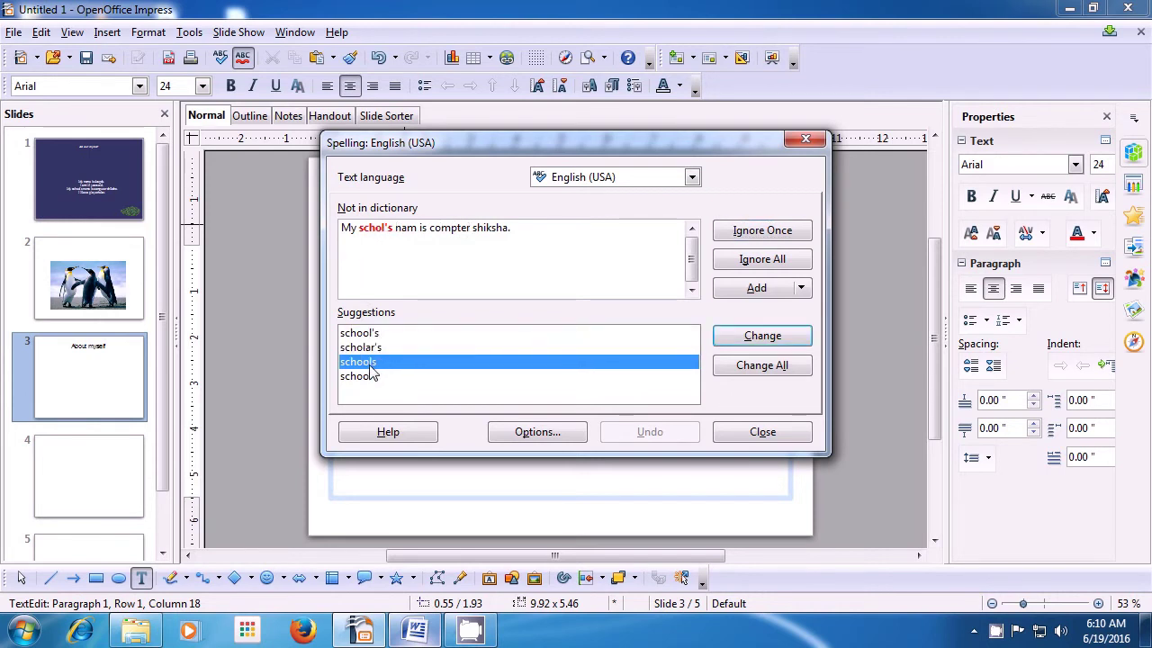
click(374, 380)
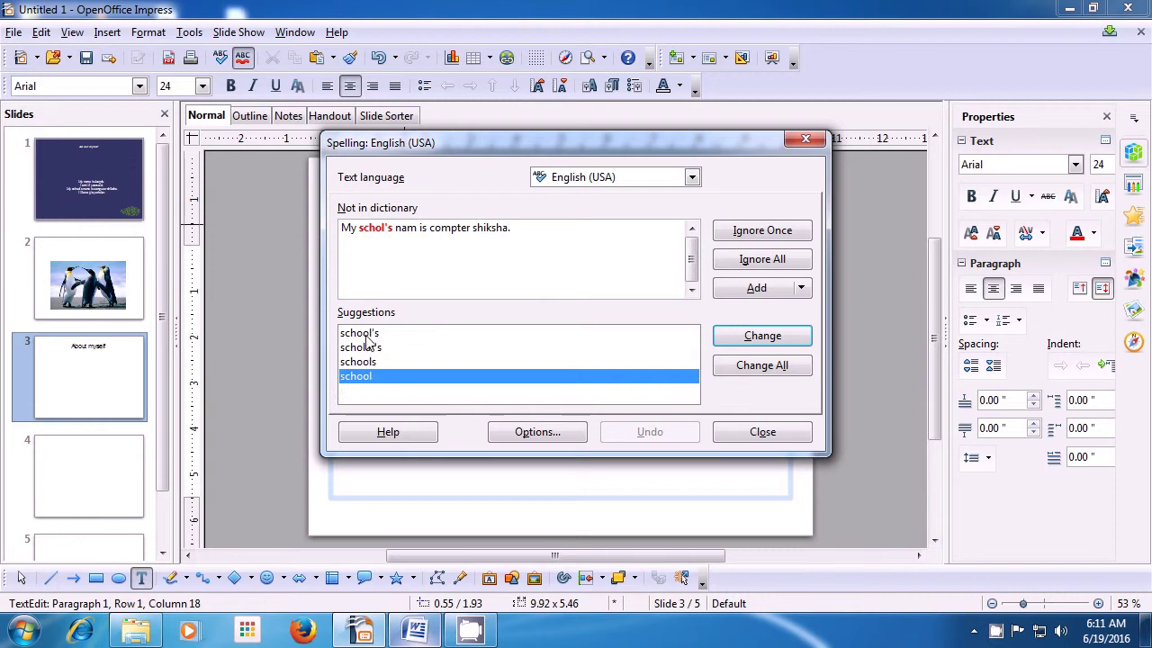
click(364, 333)
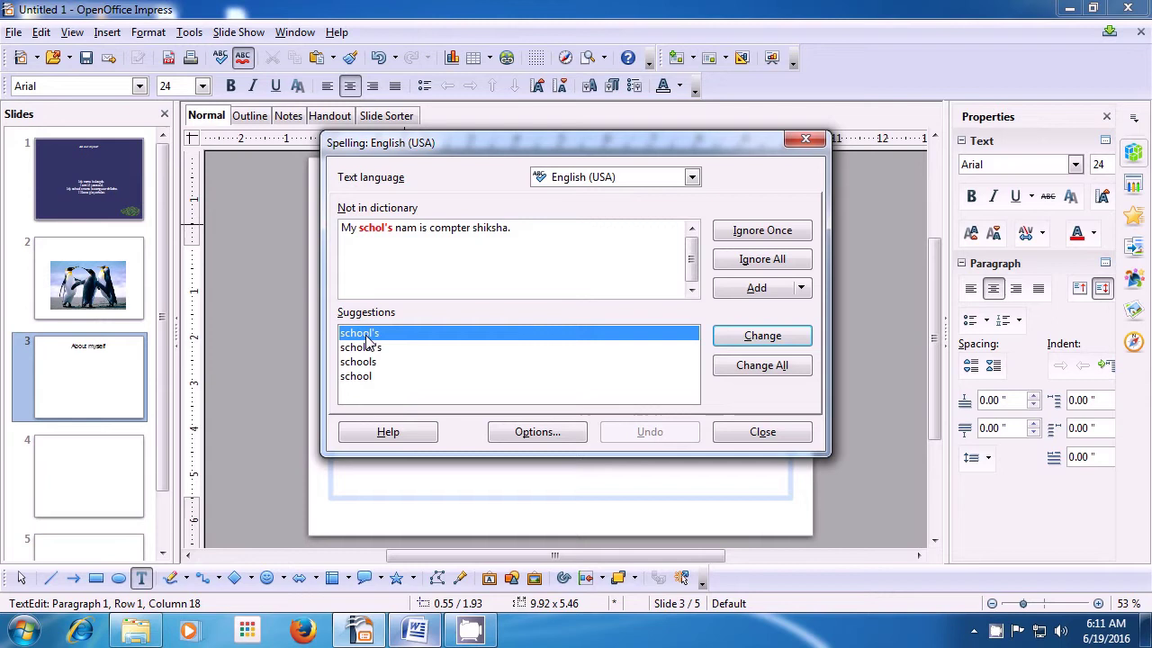
click(730, 336)
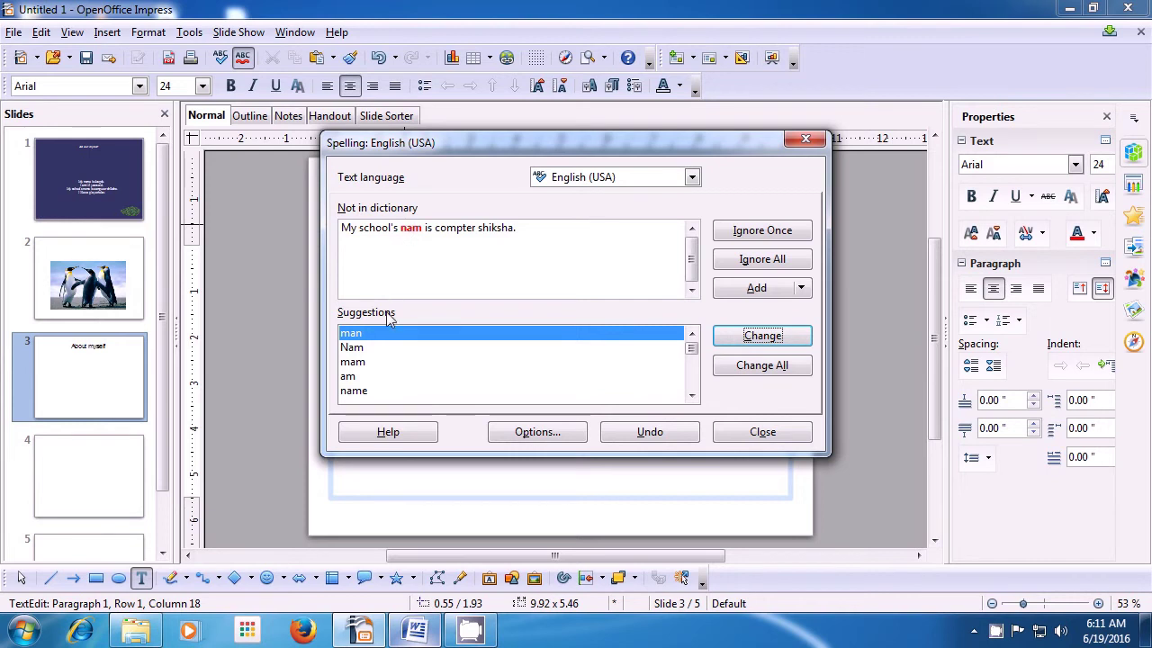
Replace "nam" with "name" and "compter" with "computer" in the second sentence of slide 3's body text
click(356, 393)
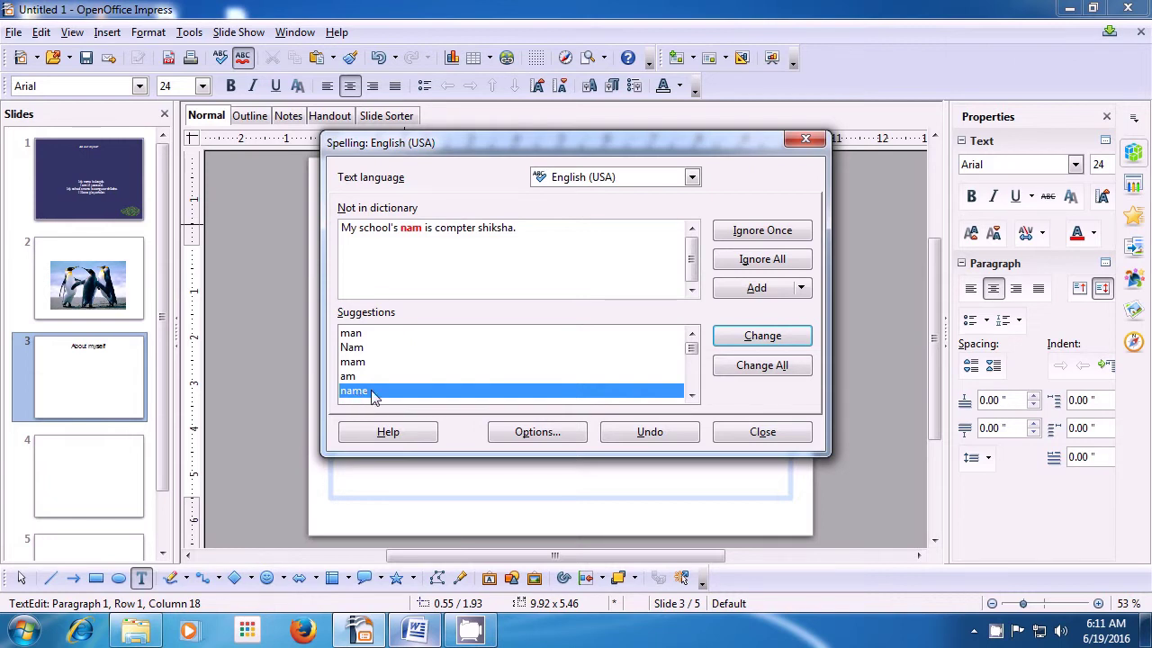
click(740, 341)
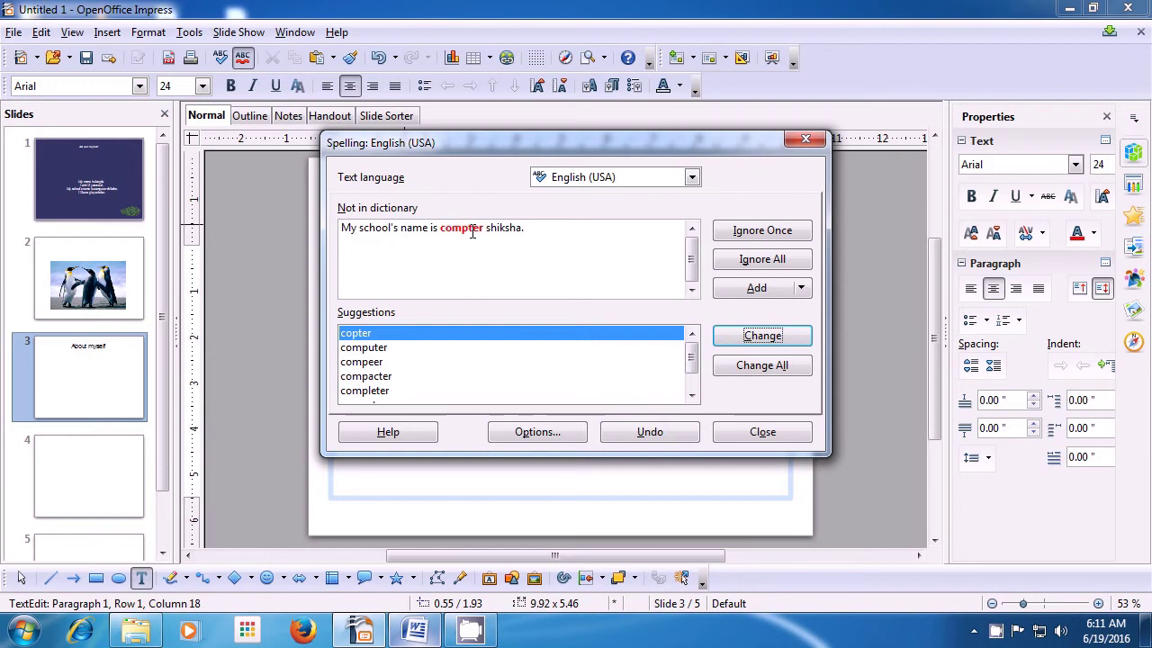
click(379, 351)
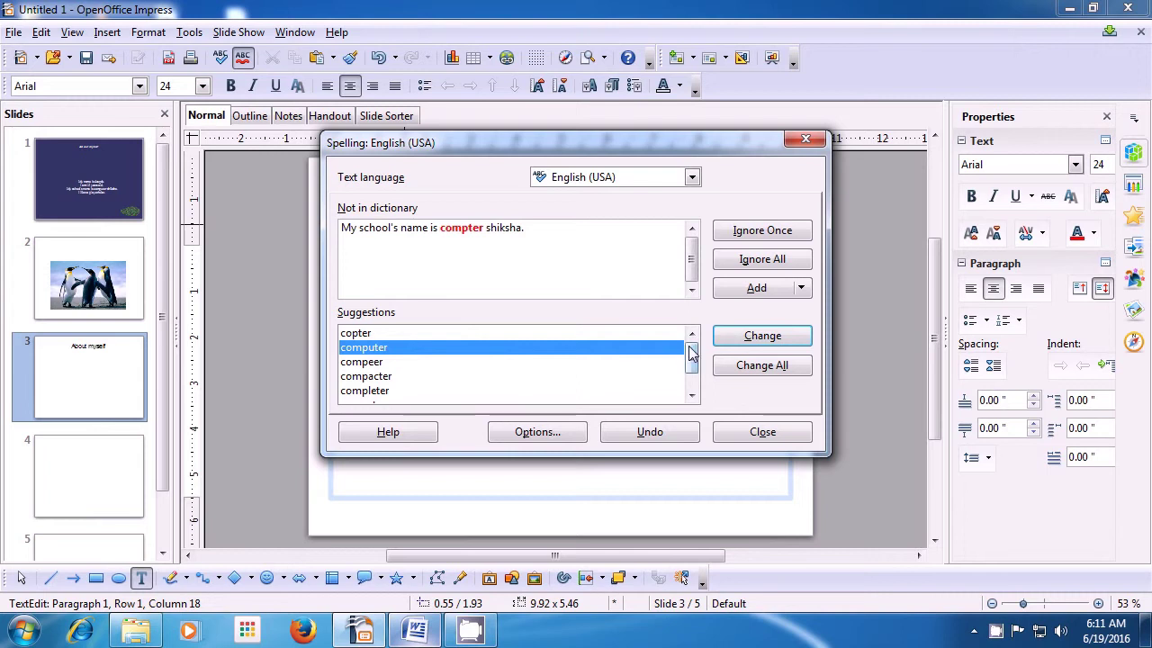
click(729, 342)
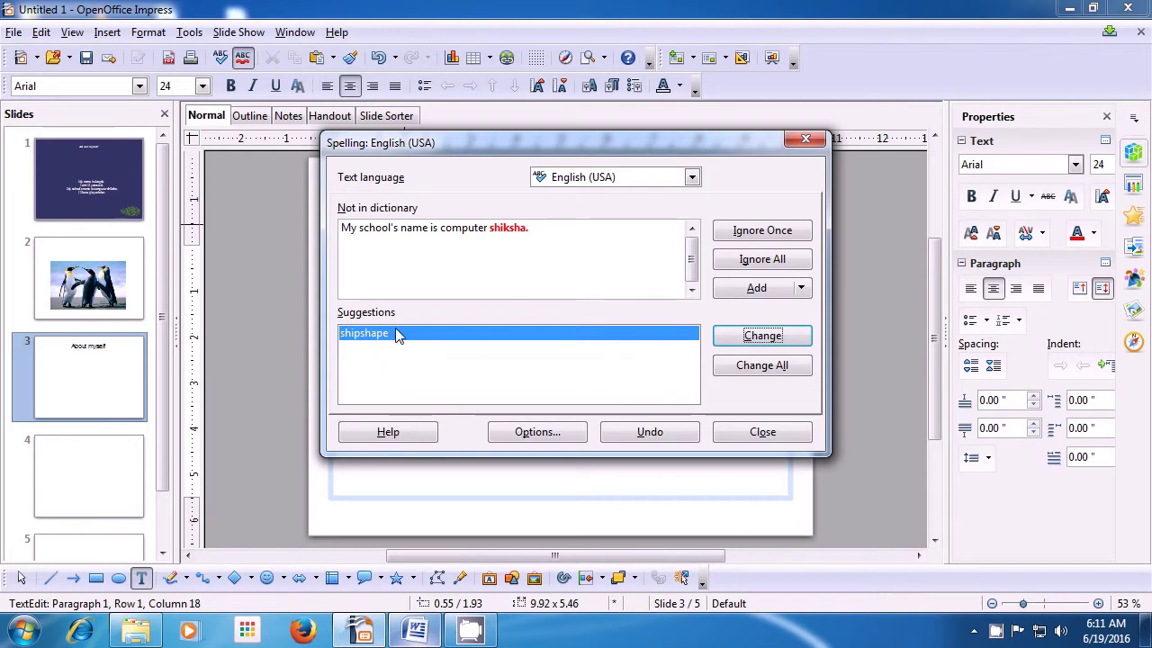
Ignore the flagged word "shiksha." once and finish the spell check of slide 3's body text
drag(492, 232, 533, 228)
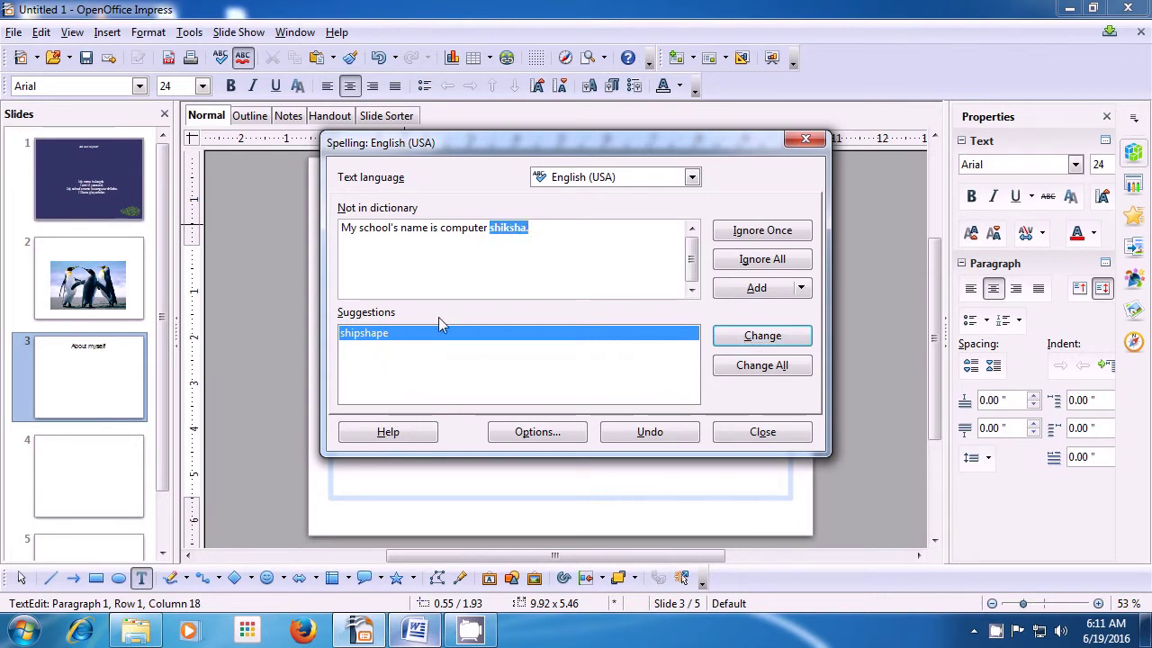
click(745, 234)
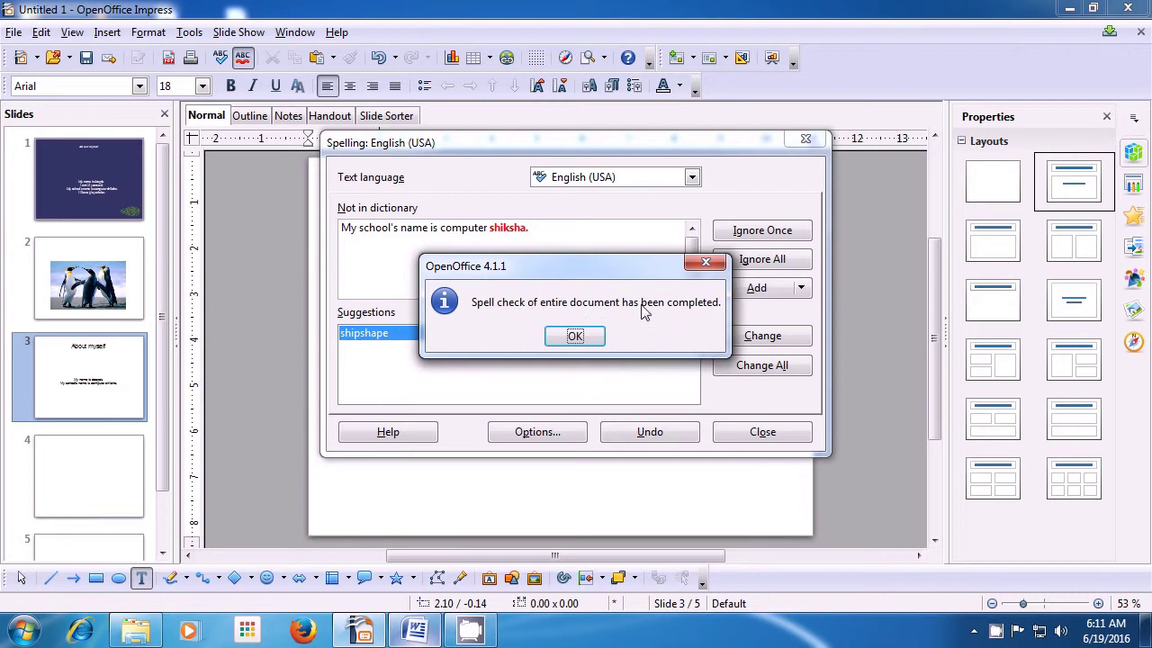
click(576, 336)
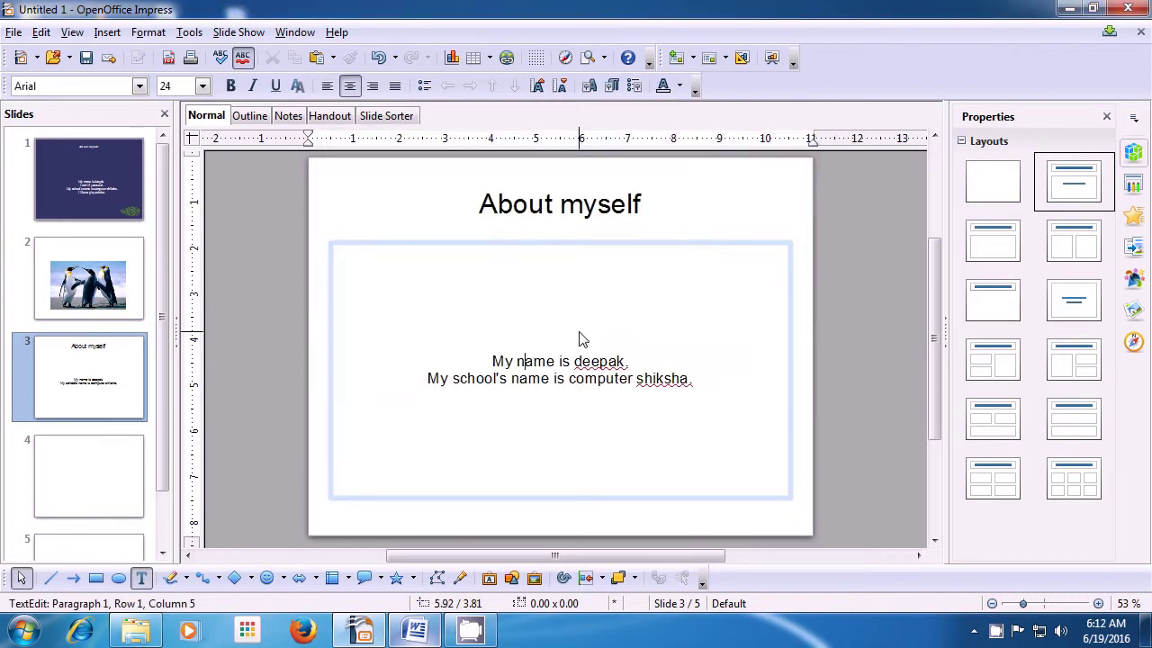
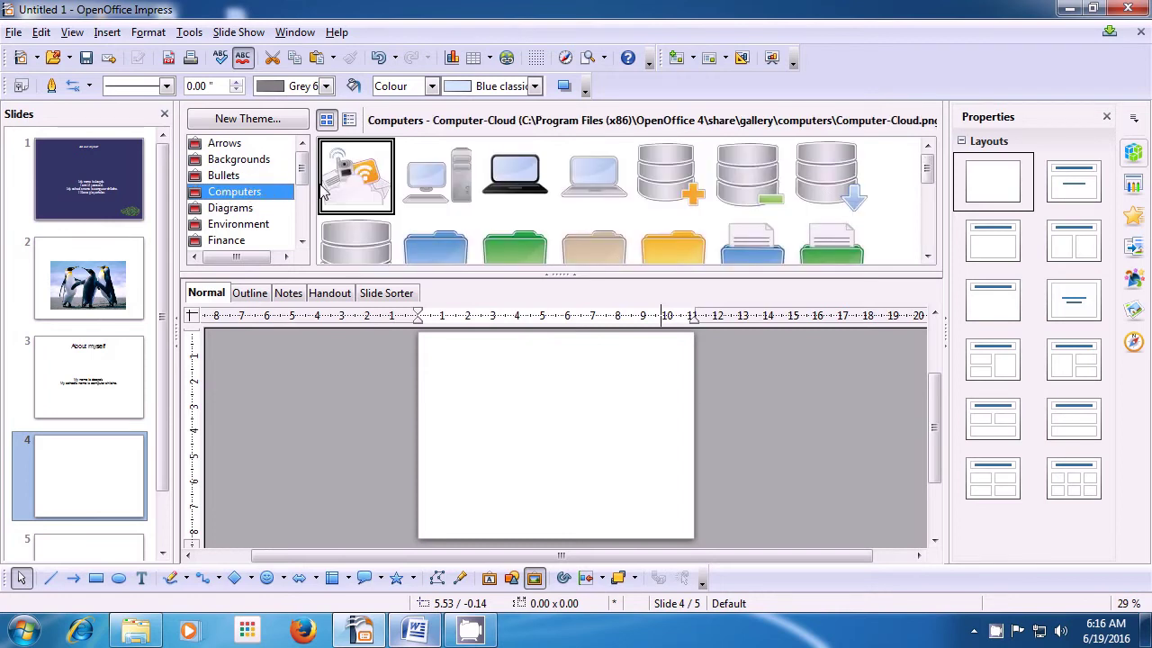
Insert a copy of the Computer-Desktop picture from the gallery's Computers theme onto slide 4
click(241, 211)
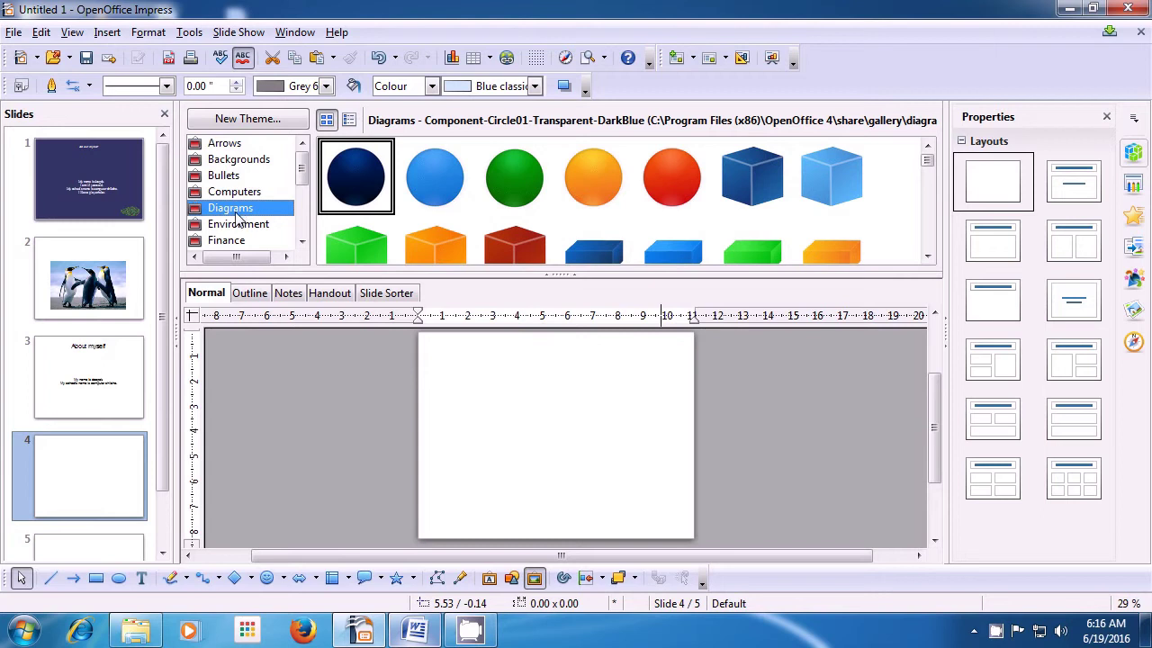
click(235, 228)
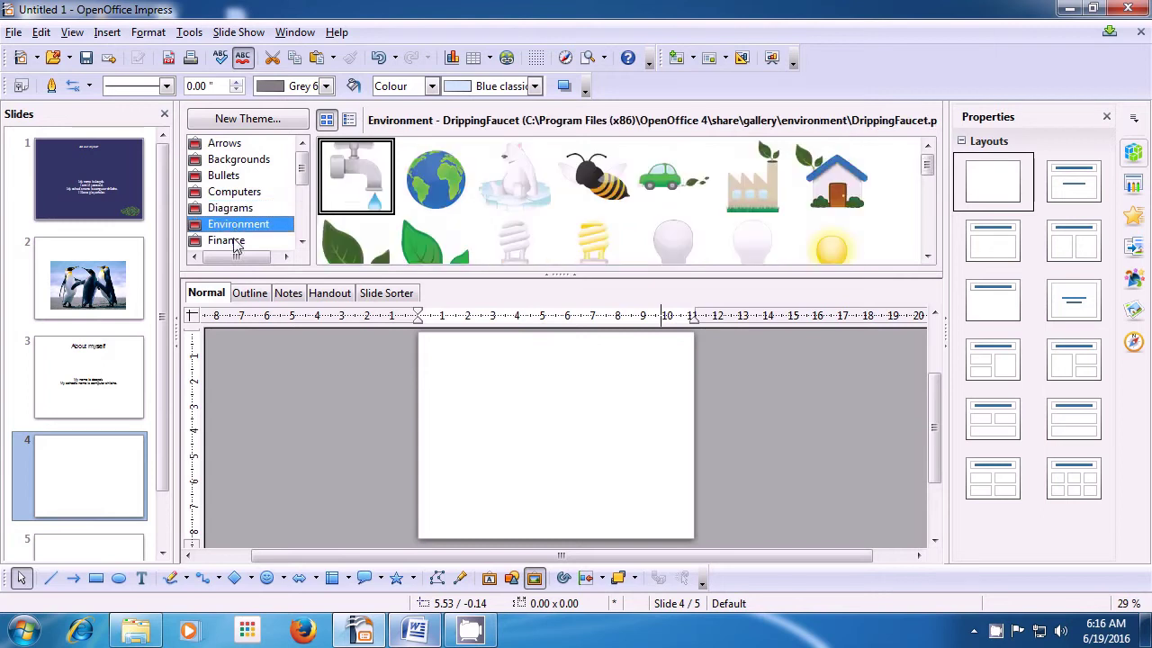
click(236, 245)
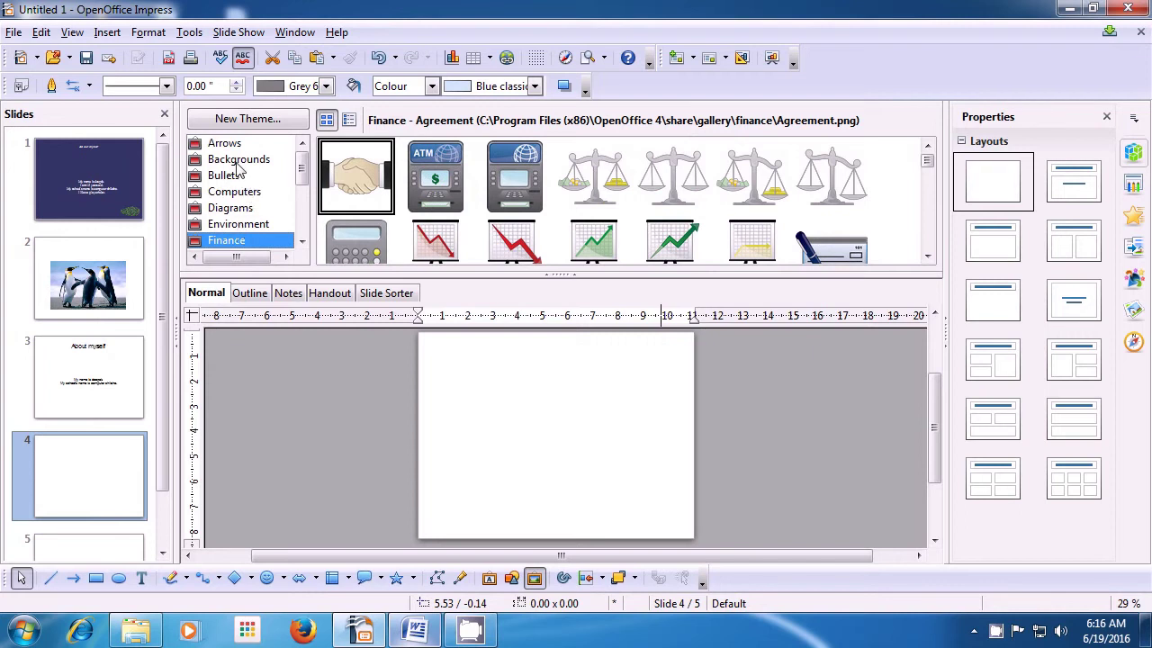
click(236, 193)
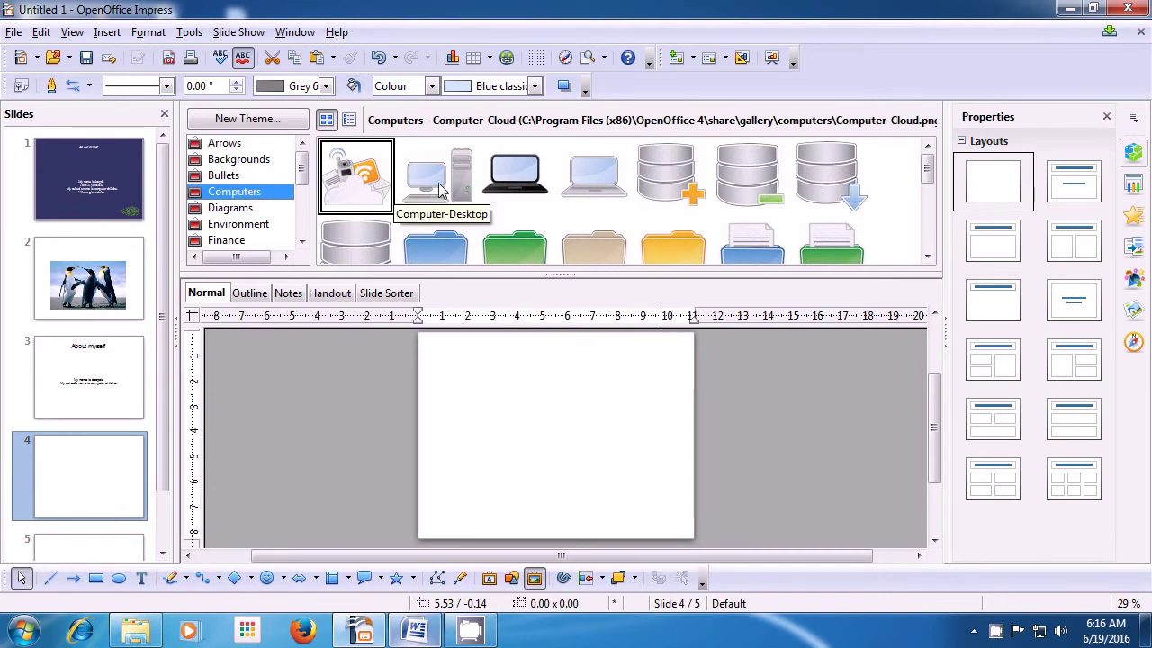
click(441, 190)
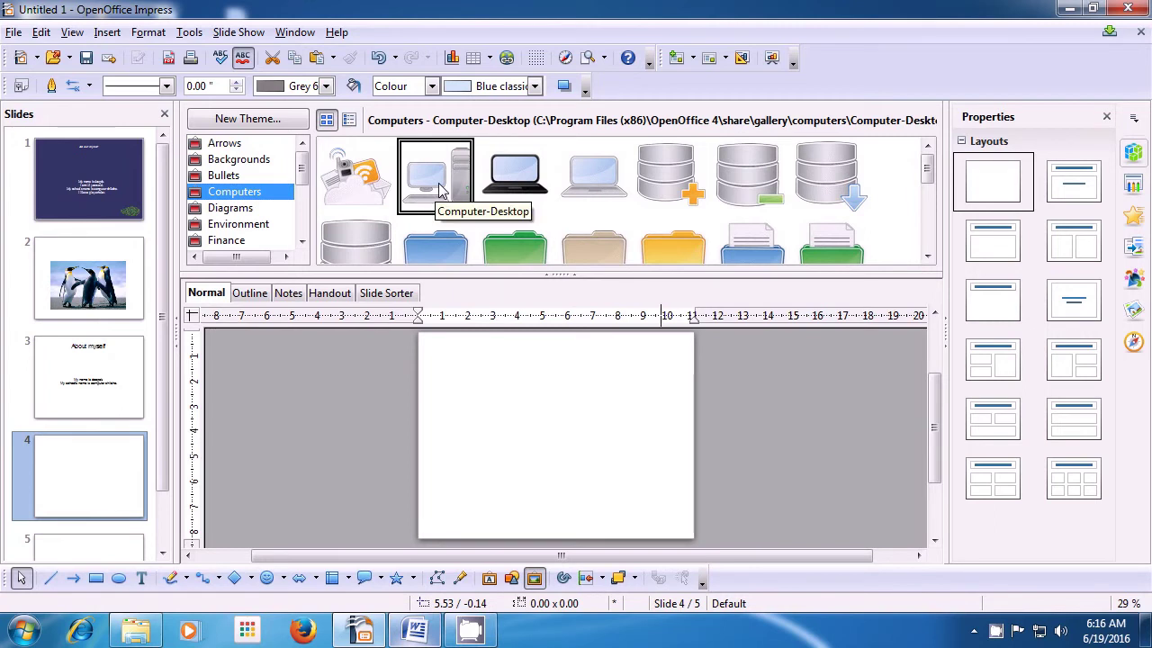
right_click(441, 190)
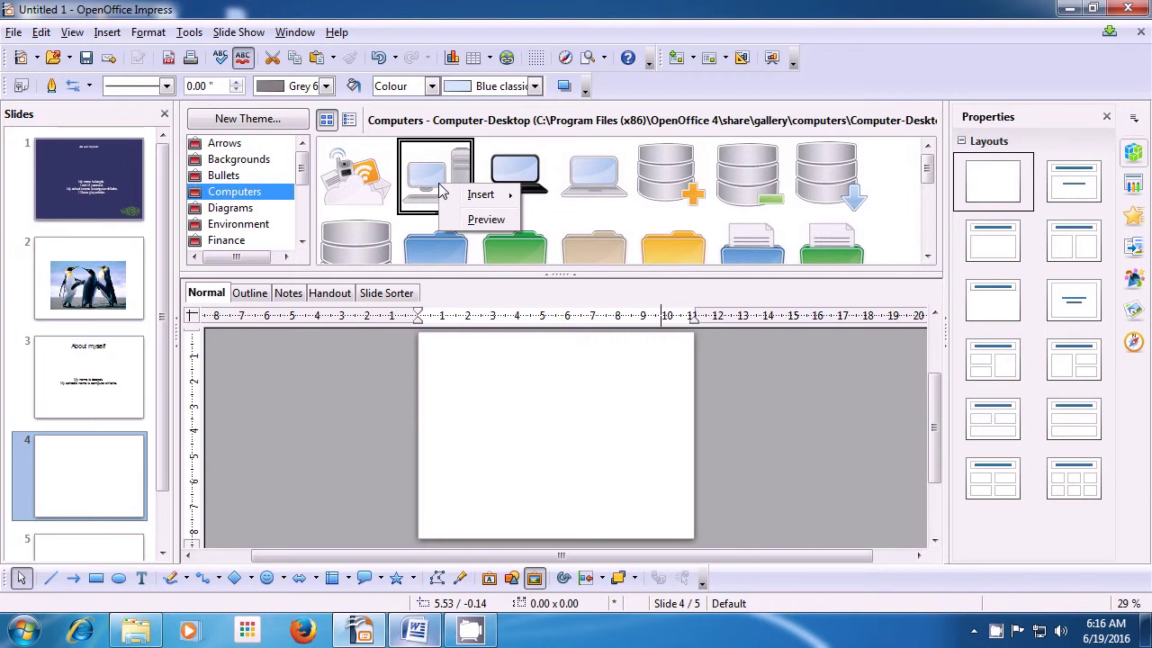
mouse_move(477, 197)
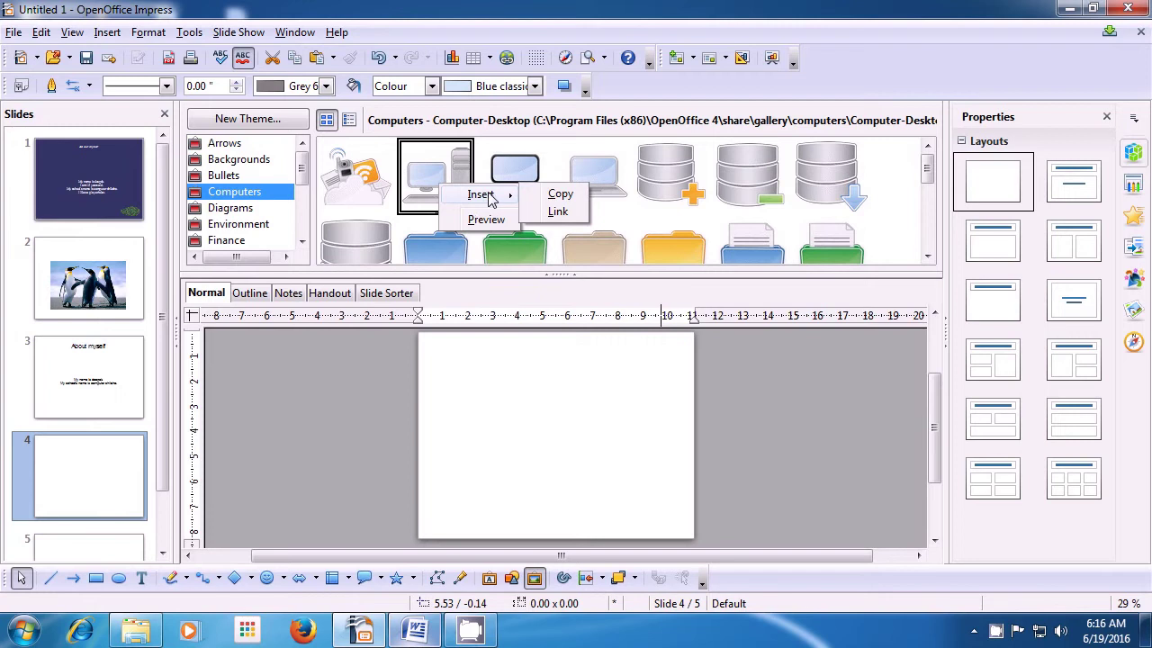
click(560, 194)
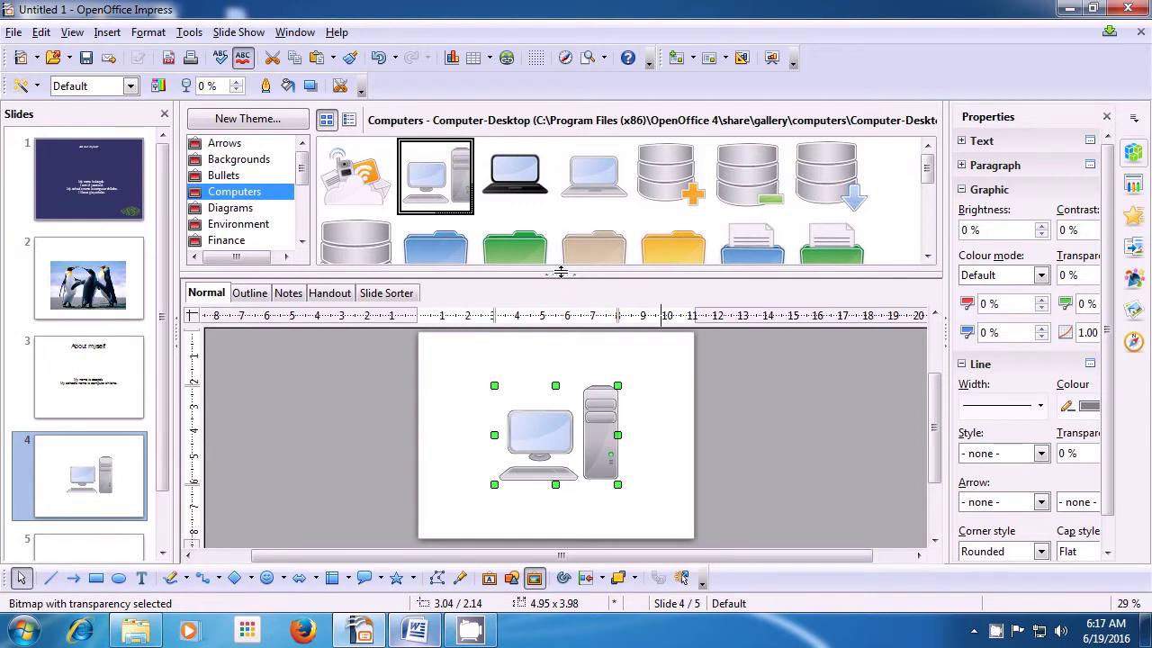
Collapse the gallery to show slide 4 larger, and leave the inserted computer picture deselected
drag(559, 272, 572, 226)
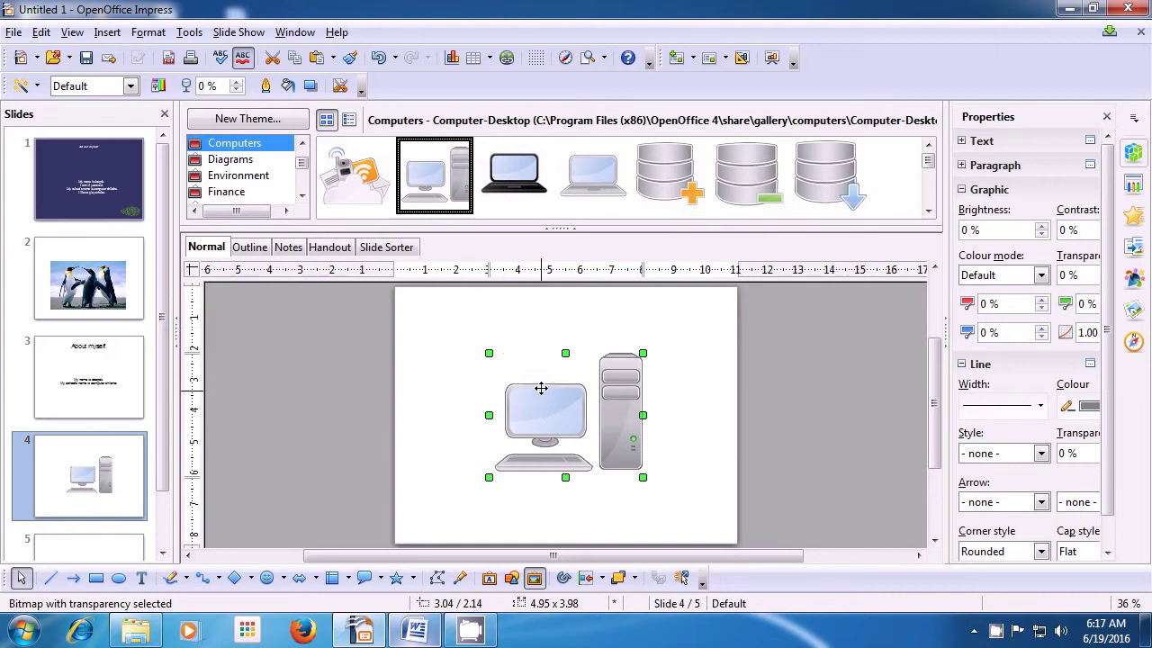
click(558, 316)
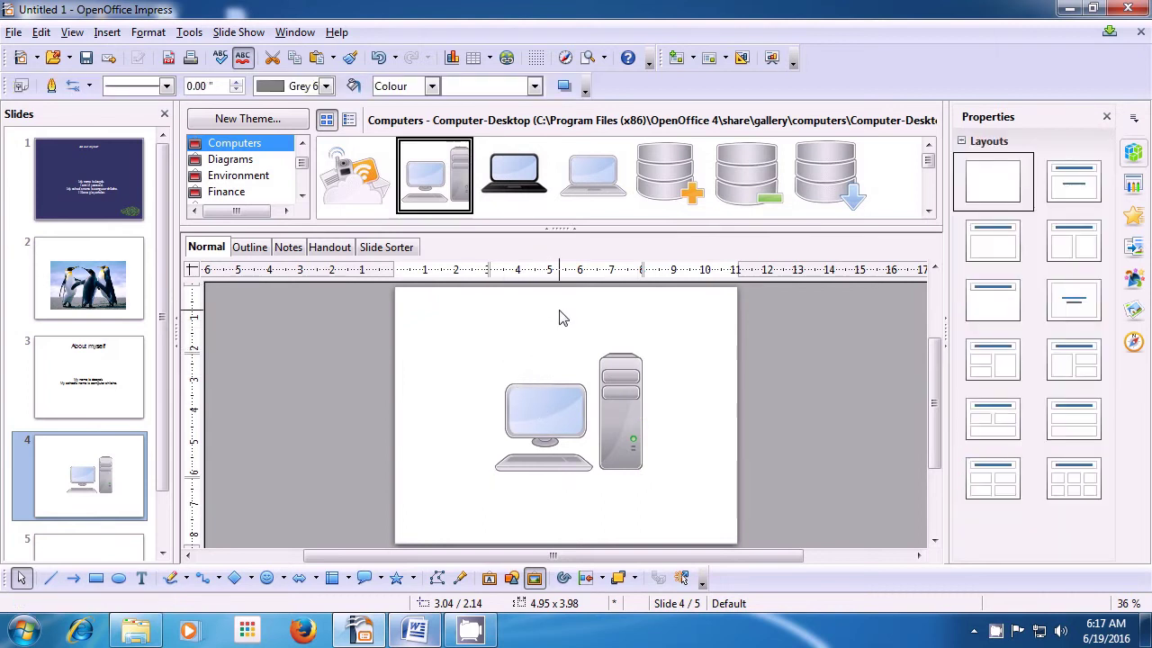
click(564, 230)
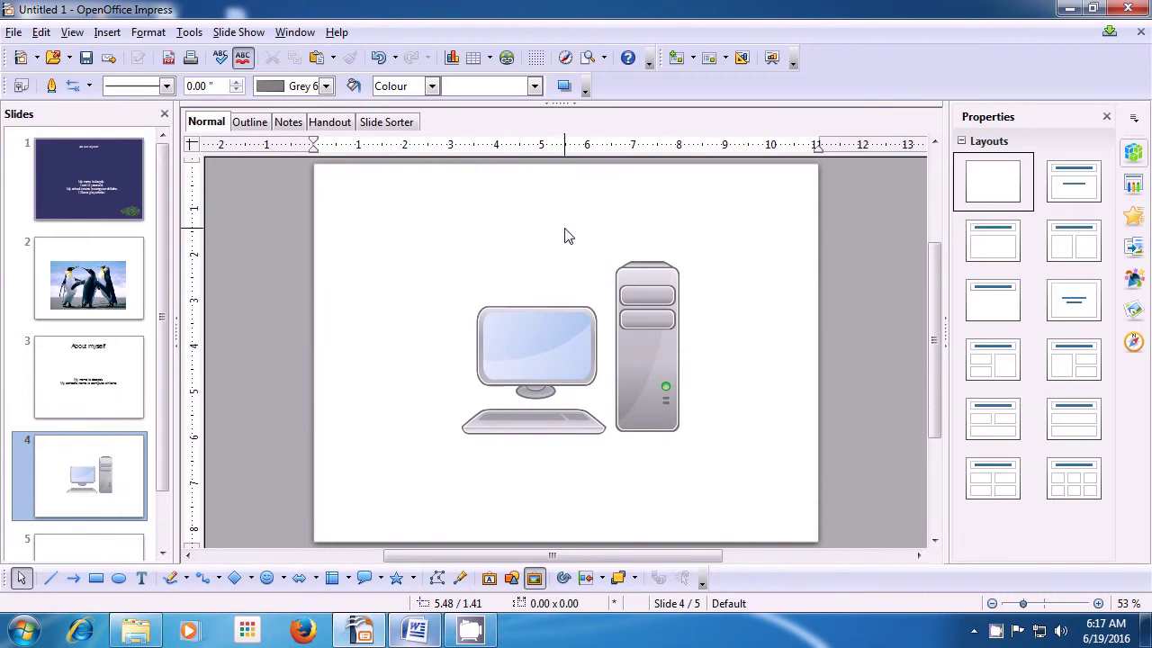
click(555, 342)
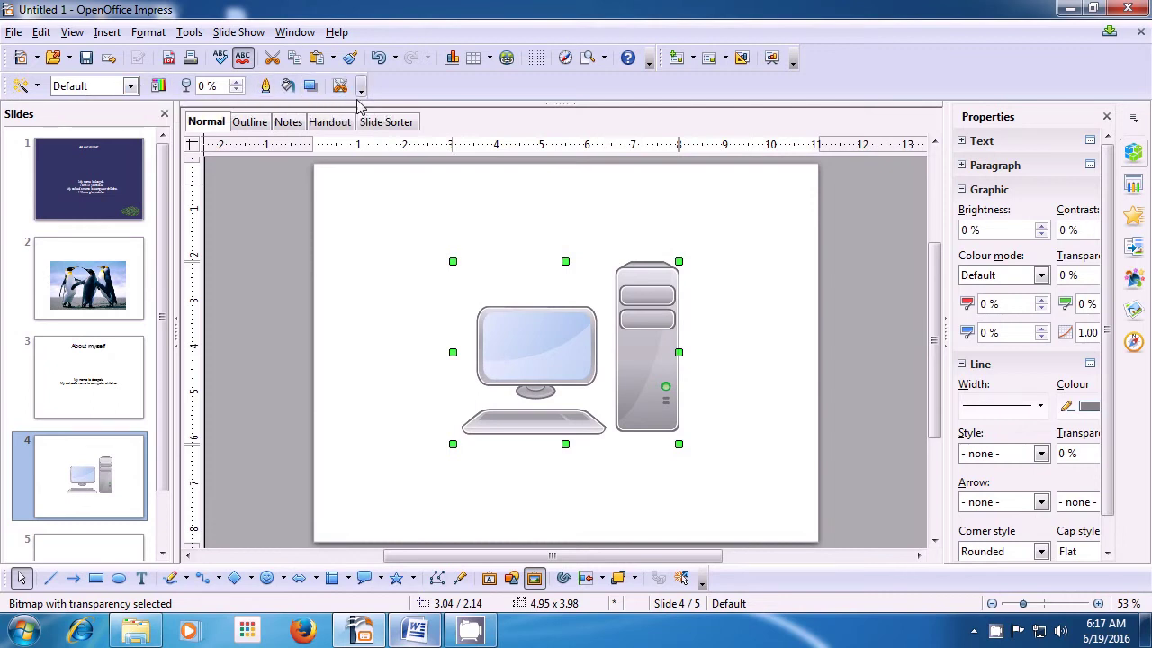
click(374, 244)
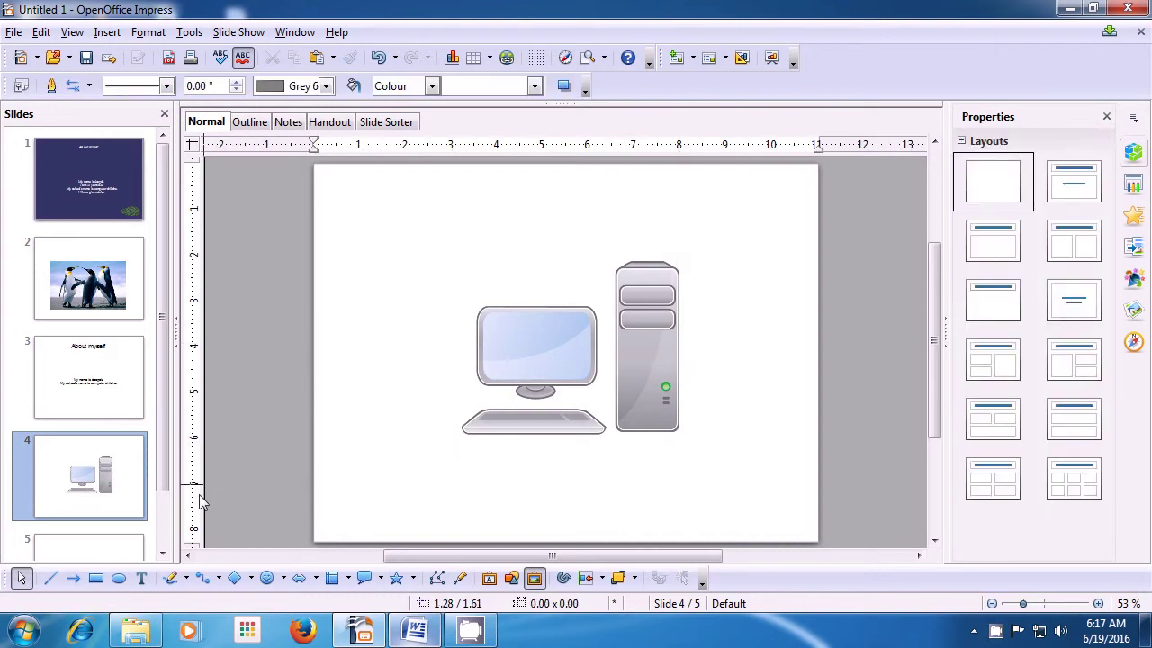
Apply the blank layout to slide 5
click(113, 551)
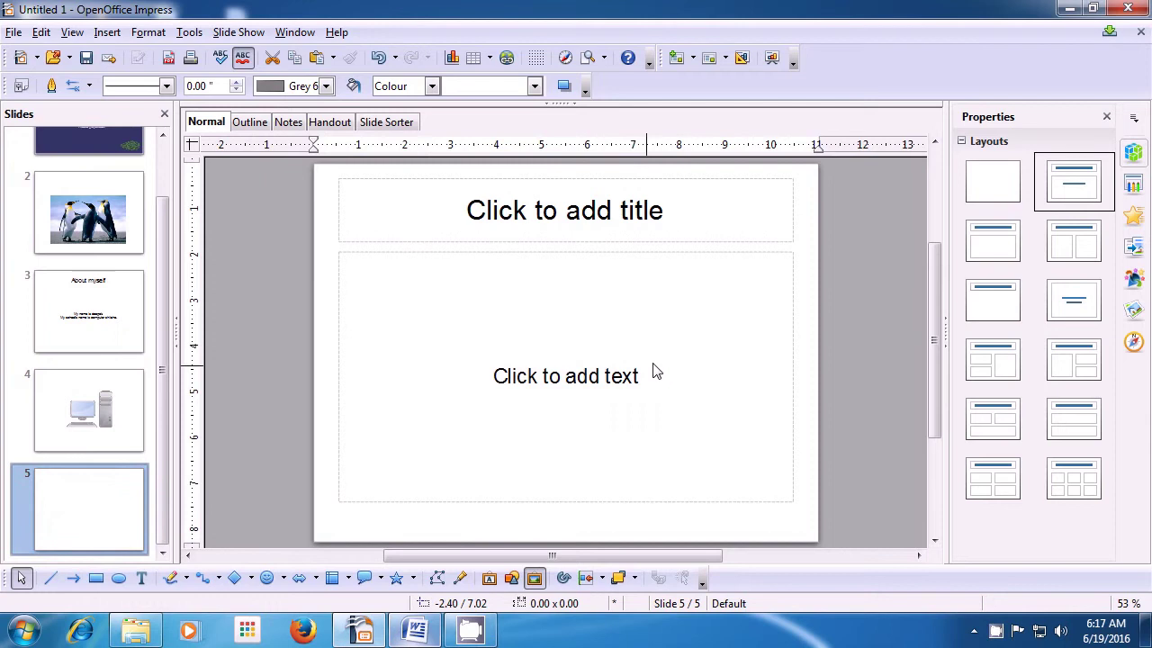
click(1002, 186)
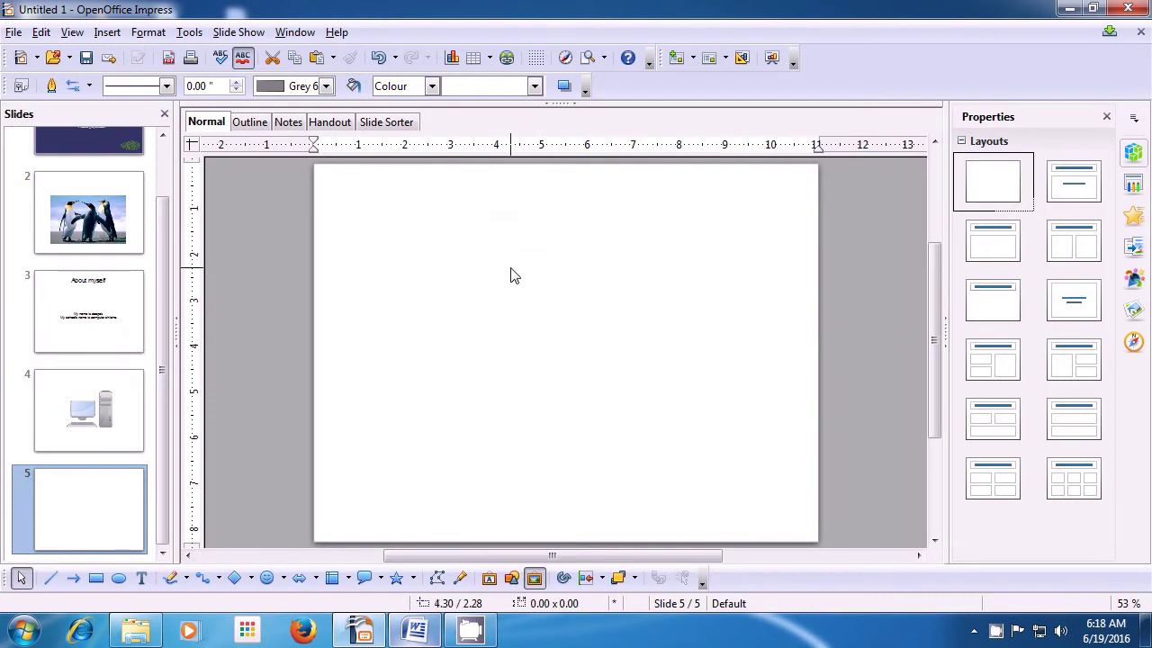
Show the gallery again and insert a copy of the aqua picture from the Backgrounds theme onto slide 5
click(183, 34)
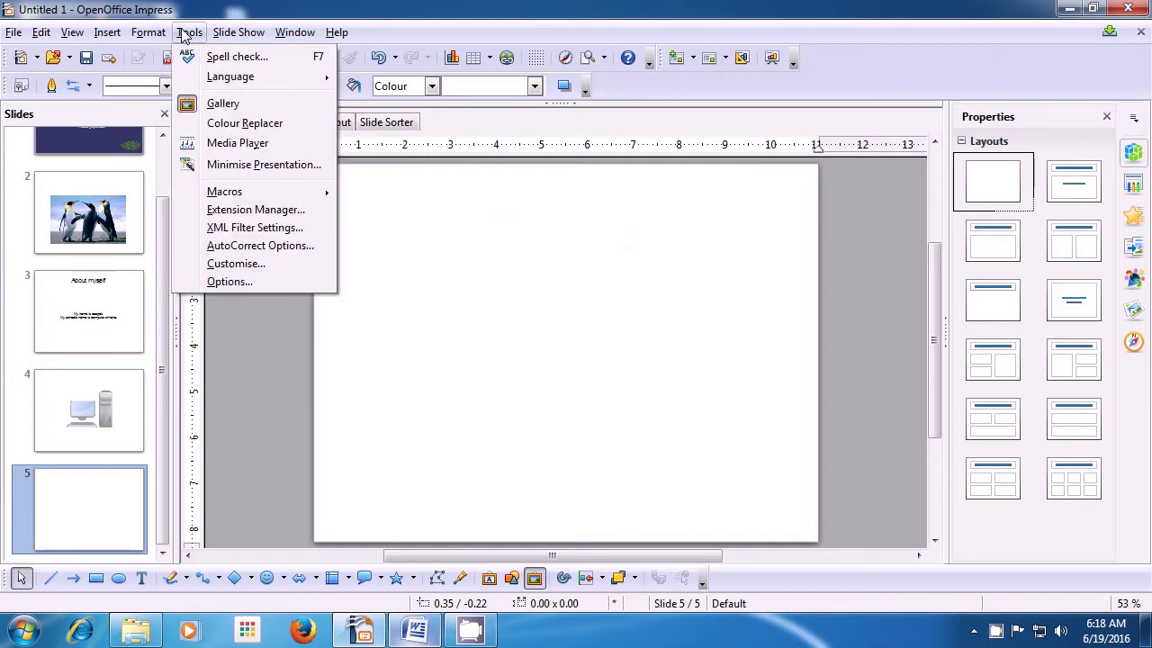
click(183, 34)
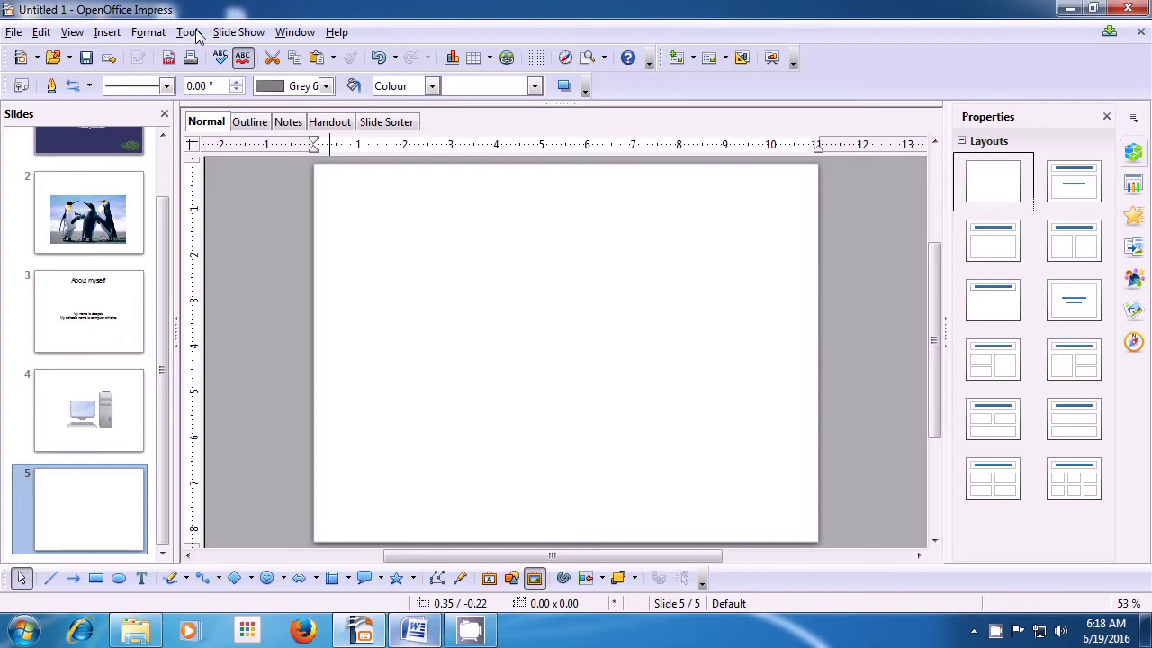
click(563, 106)
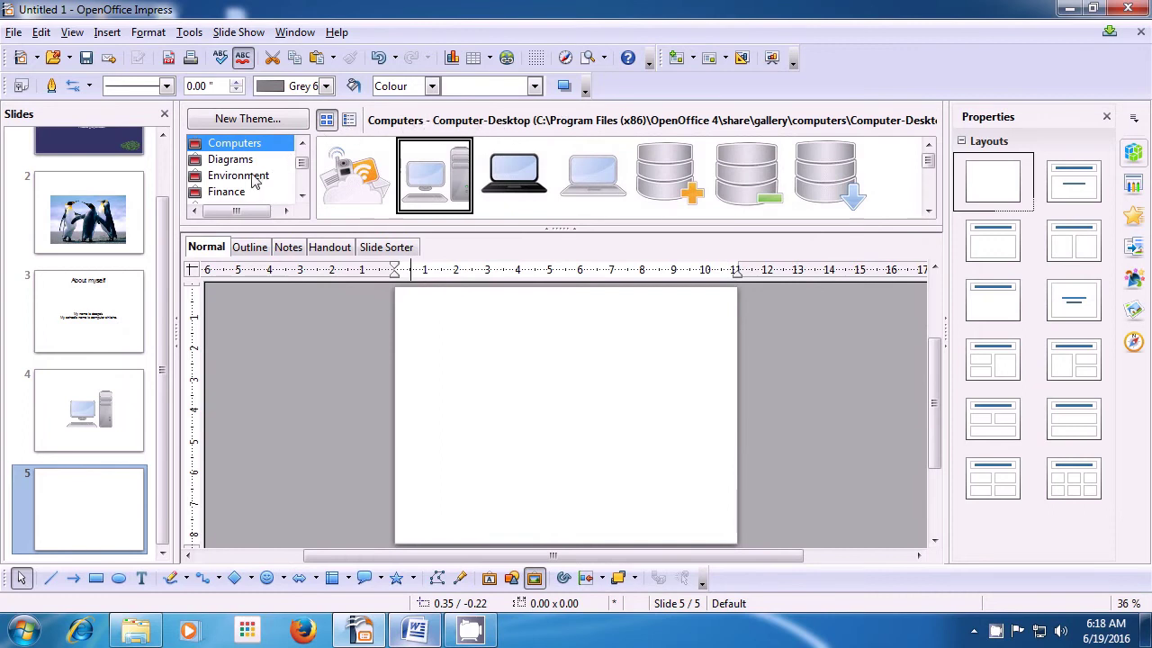
click(302, 143)
click(304, 144)
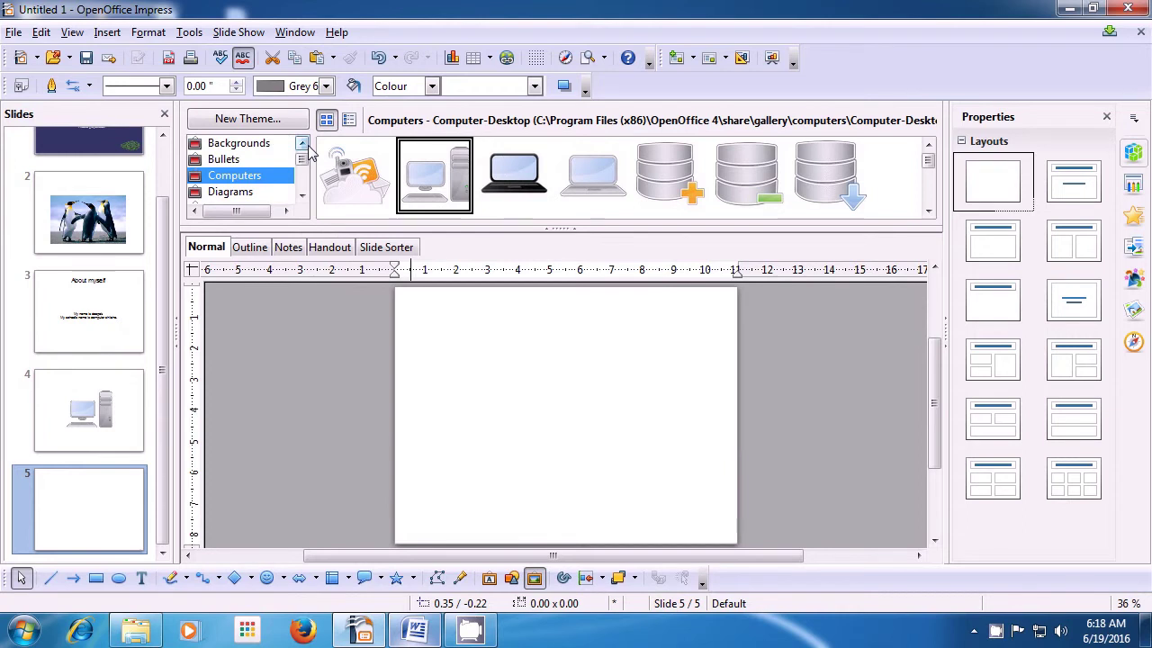
click(304, 144)
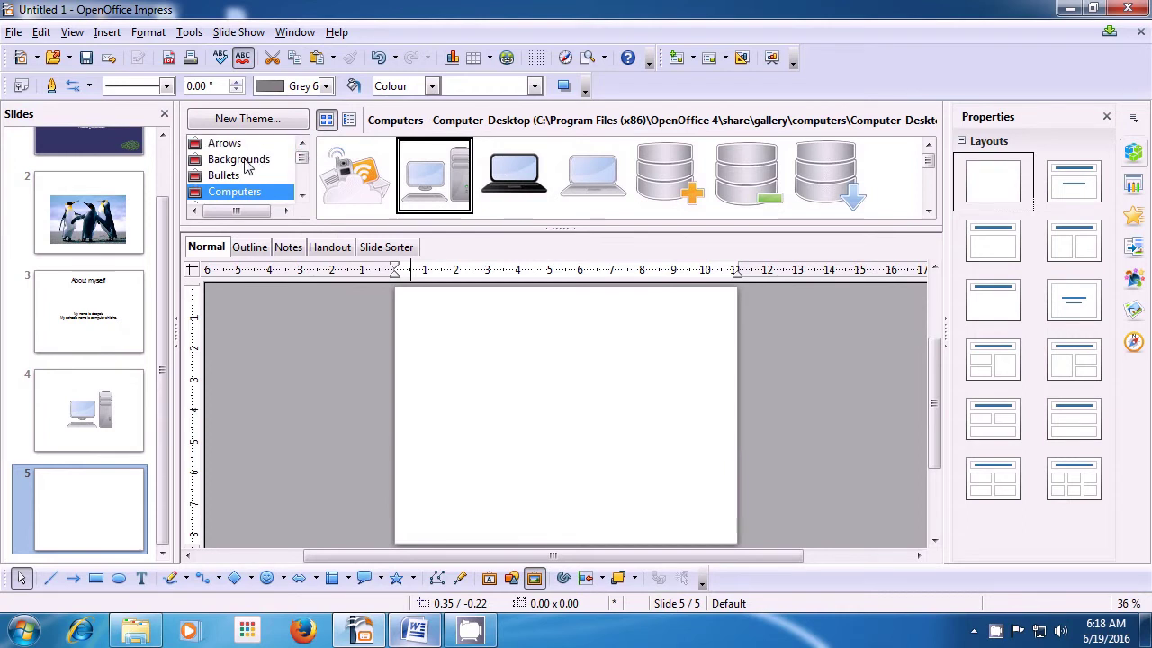
click(248, 167)
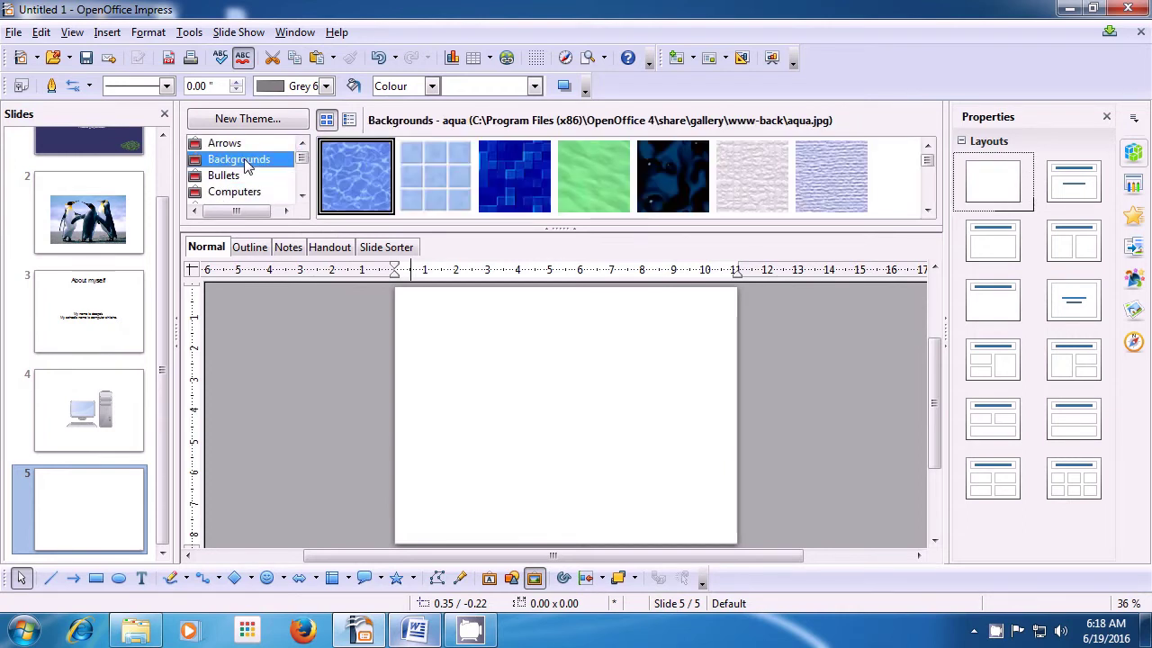
right_click(373, 175)
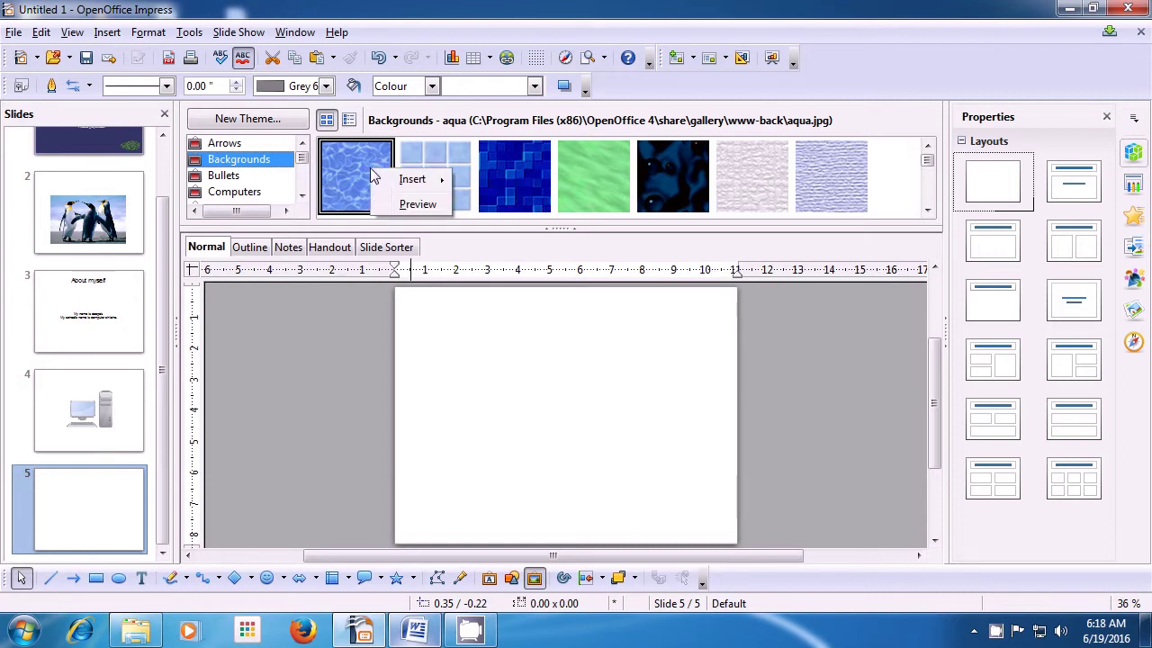
mouse_move(419, 184)
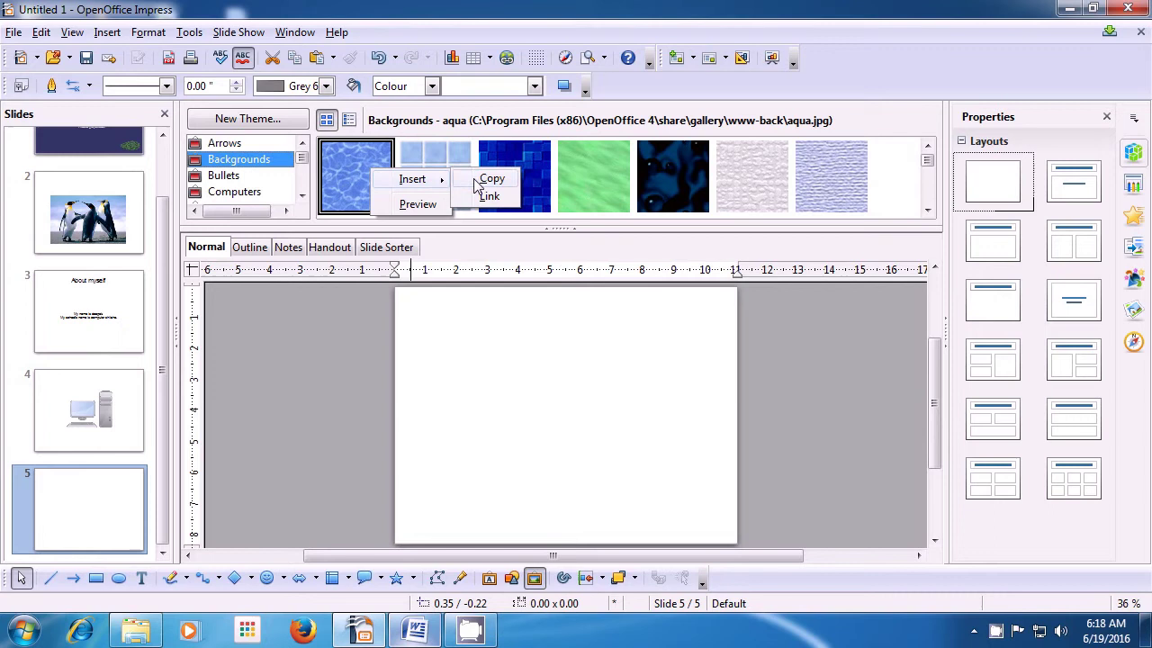
click(482, 185)
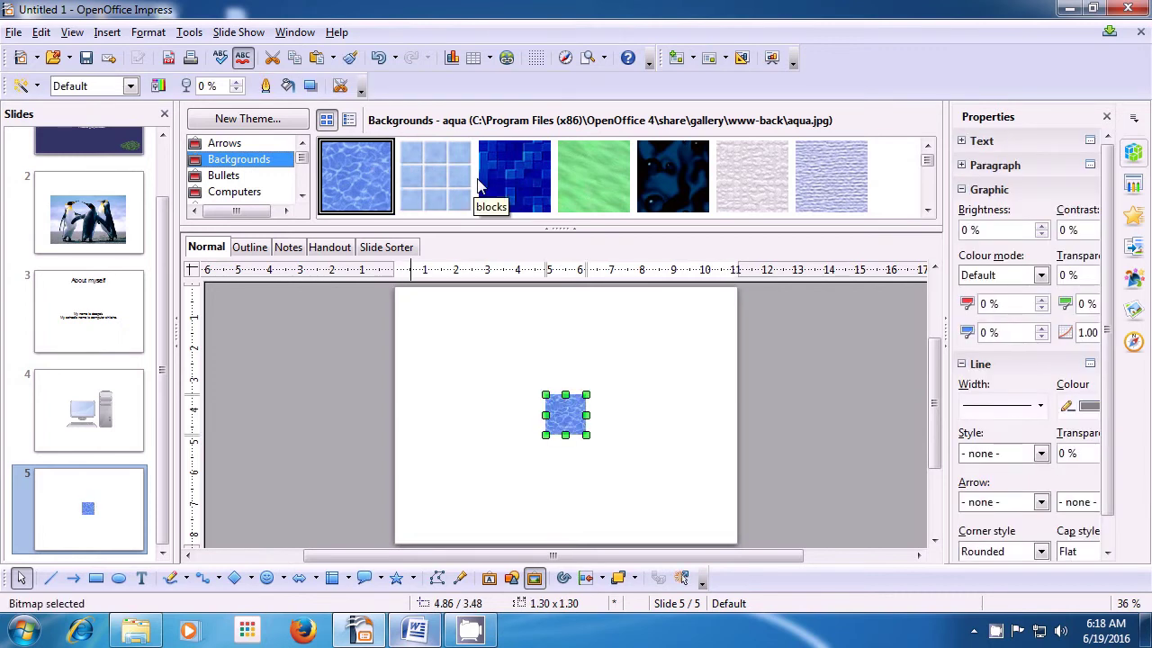
Collapse the gallery and enlarge the aqua picture to about 9.4 × 6.2 inches so it covers most of slide 5
click(562, 231)
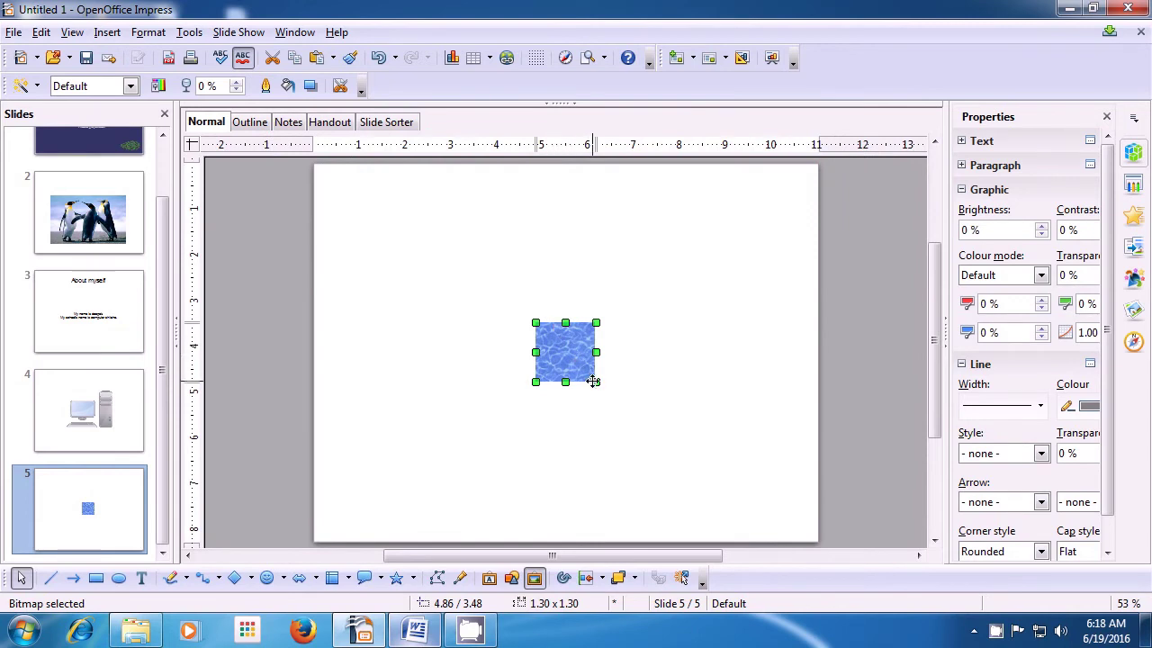
drag(593, 382, 768, 506)
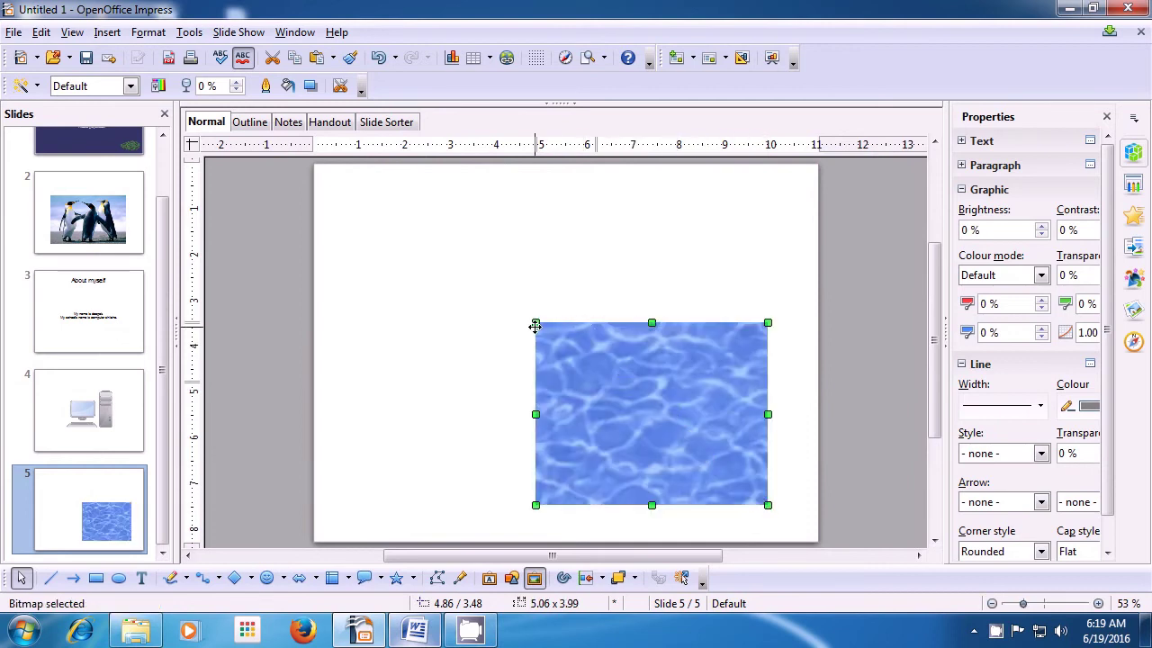
drag(535, 326, 338, 222)
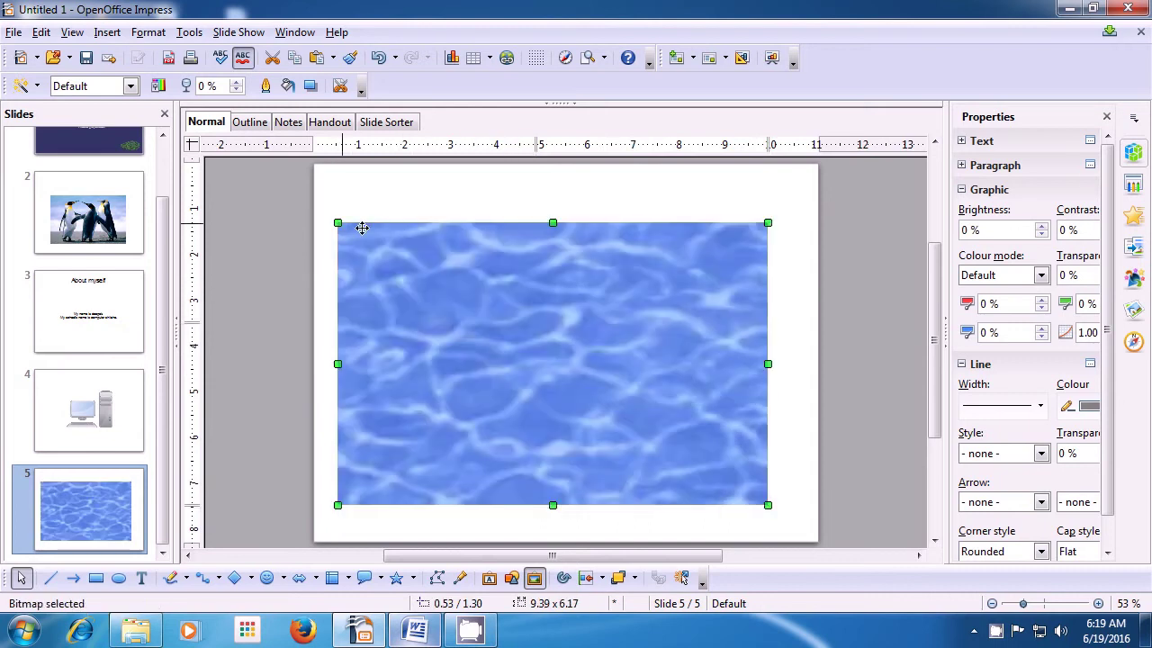
click(585, 208)
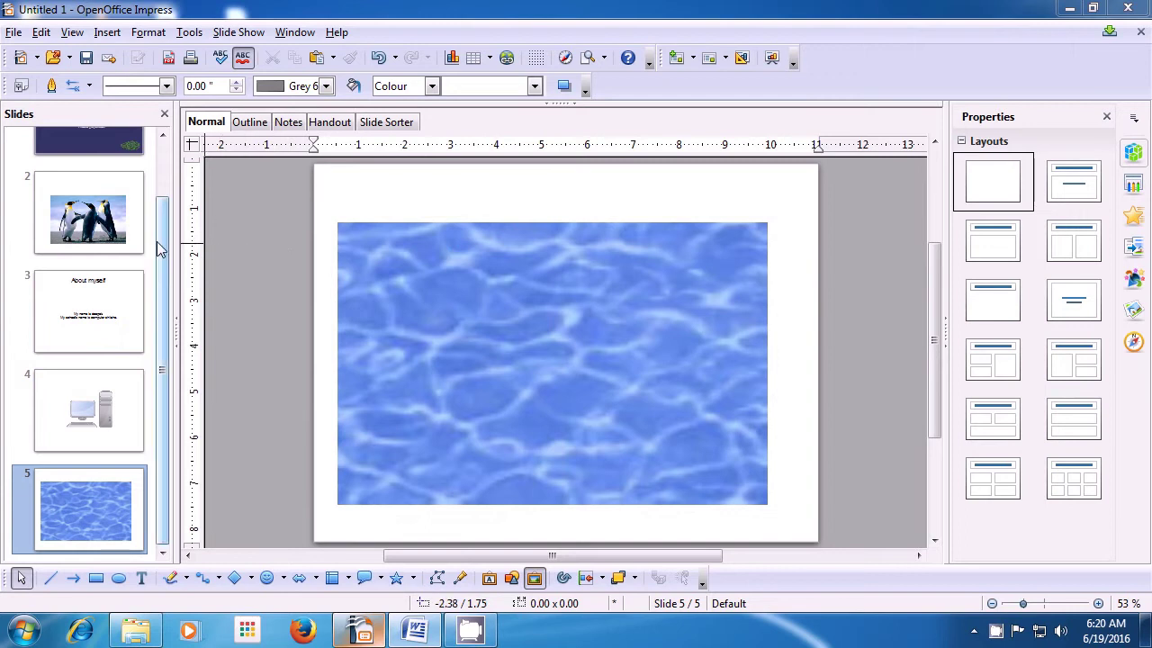
Return to slide 1 and bring up the slide show commands
drag(158, 249, 166, 171)
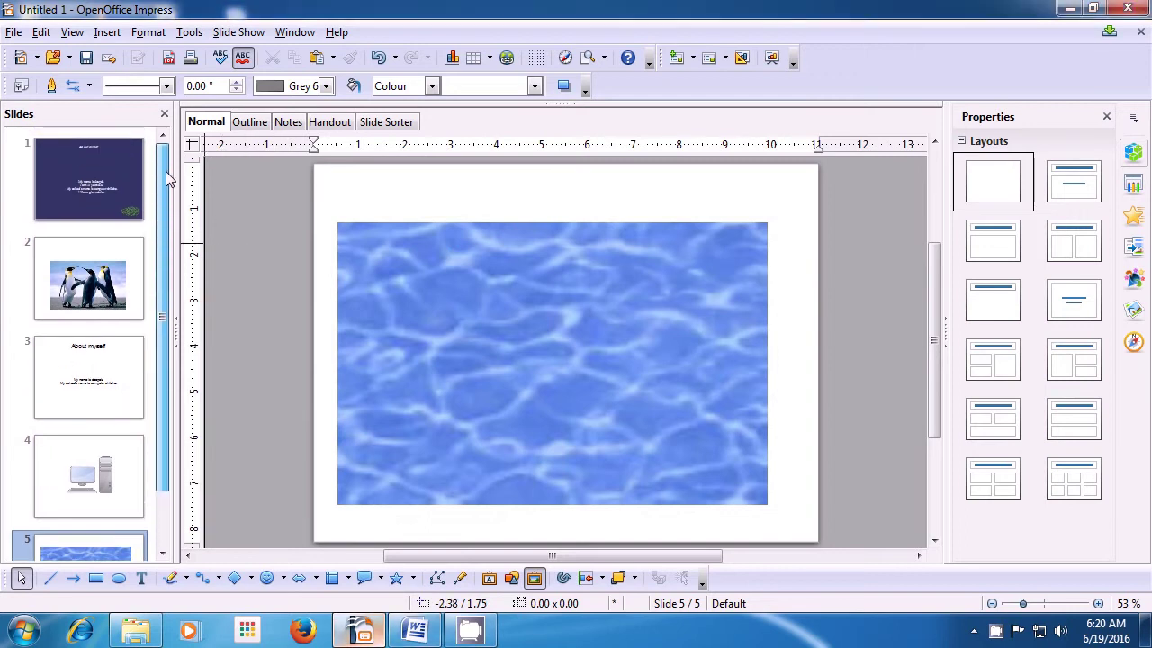
click(92, 169)
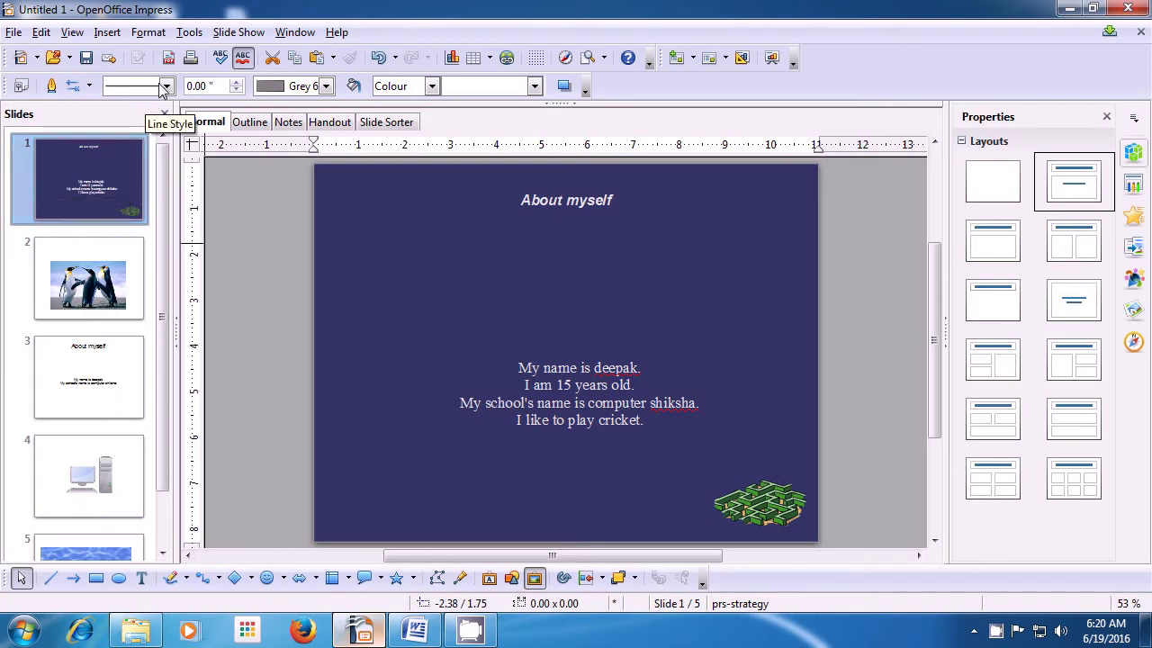
click(227, 38)
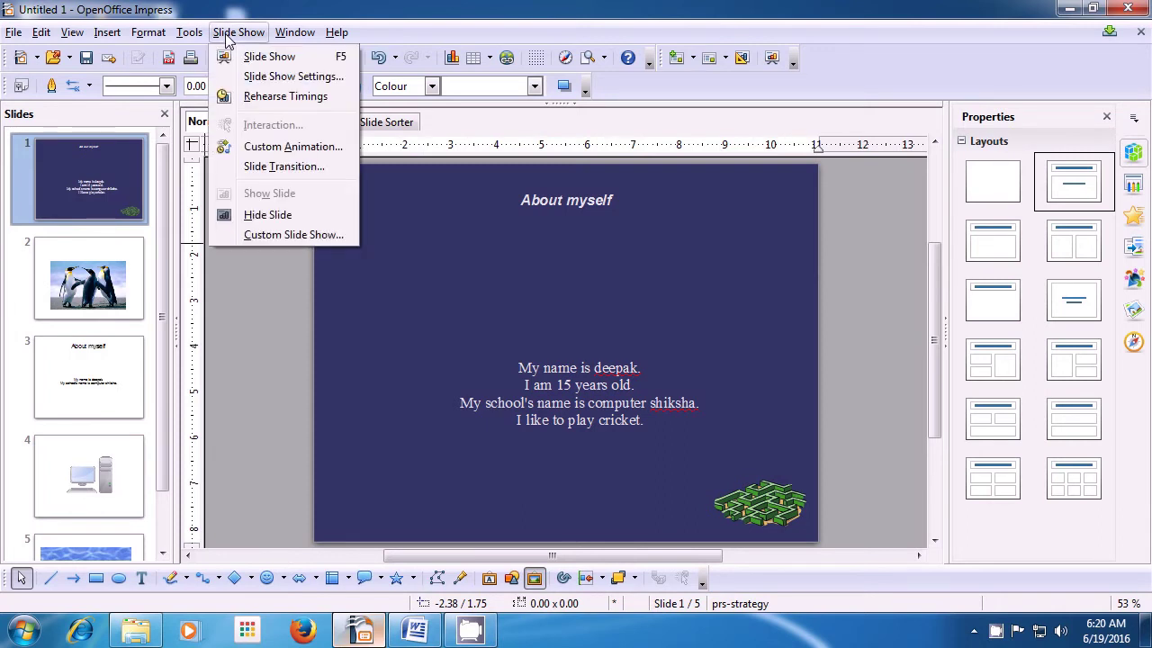